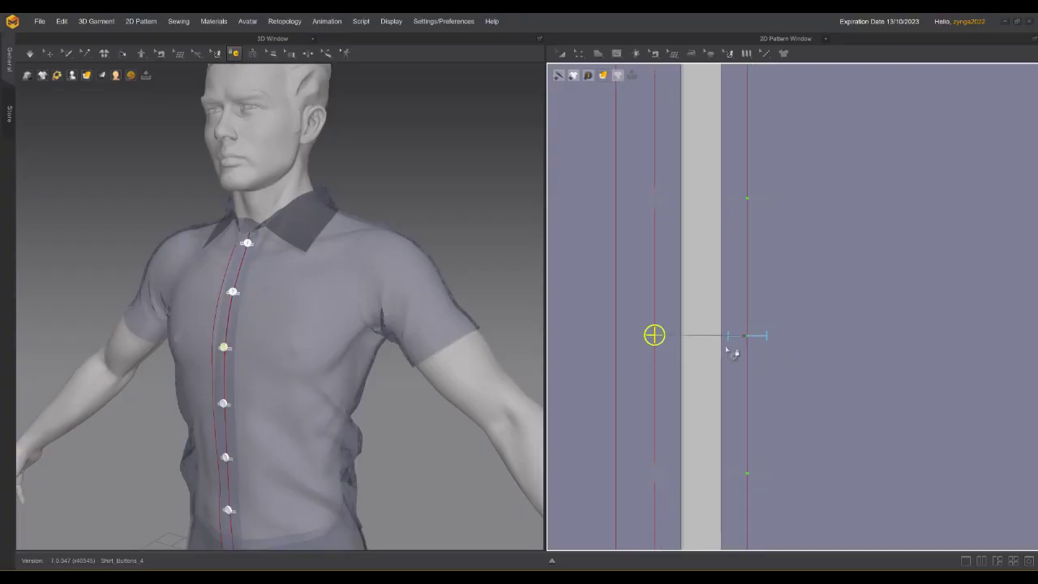
Fasten the front placket buttons one after another to the matching buttonholes on the opposite front pattern piece
{"action": "middle_click_drag", "start_coordinate": [701, 426], "coordinate": [720, 283]}
{"action": "left_click", "coordinate": [674, 330]}
{"action": "left_click", "coordinate": [765, 330]}
{"action": "middle_click_drag", "start_coordinate": [697, 478], "coordinate": [699, 381]}
{"action": "left_click", "coordinate": [676, 370]}
{"action": "left_click", "coordinate": [768, 370]}
{"action": "middle_click_drag", "start_coordinate": [708, 446], "coordinate": [714, 325]}
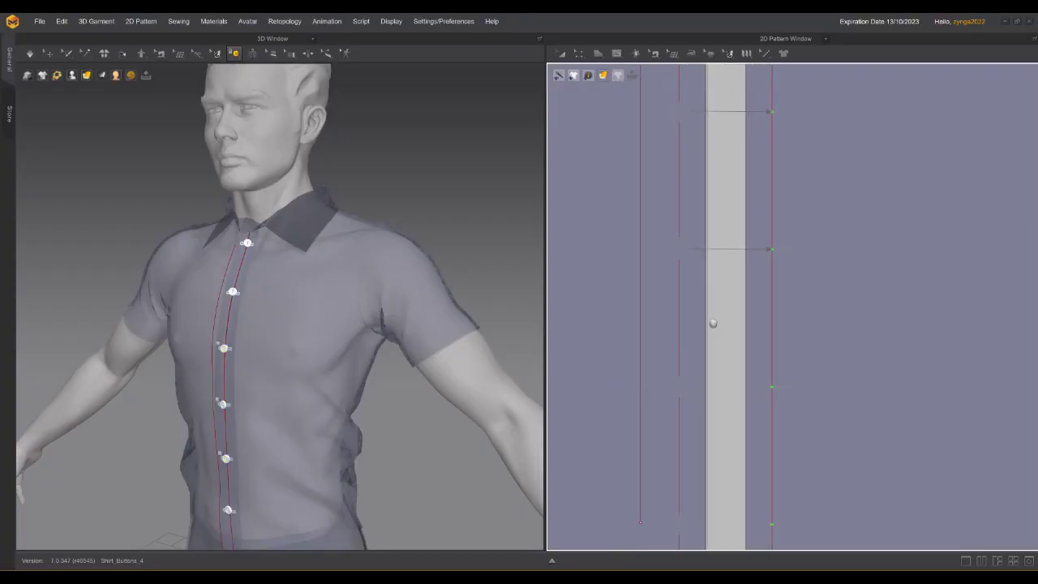
{"action": "left_click", "coordinate": [681, 379]}
Pull at the shirt's front opening in the 3D garment to test how the fastened buttons hold
{"action": "scroll", "coordinate": [768, 422], "scroll_direction": "down", "scroll_amount": 3}
{"action": "scroll", "coordinate": [767, 421], "scroll_direction": "up", "scroll_amount": 2}
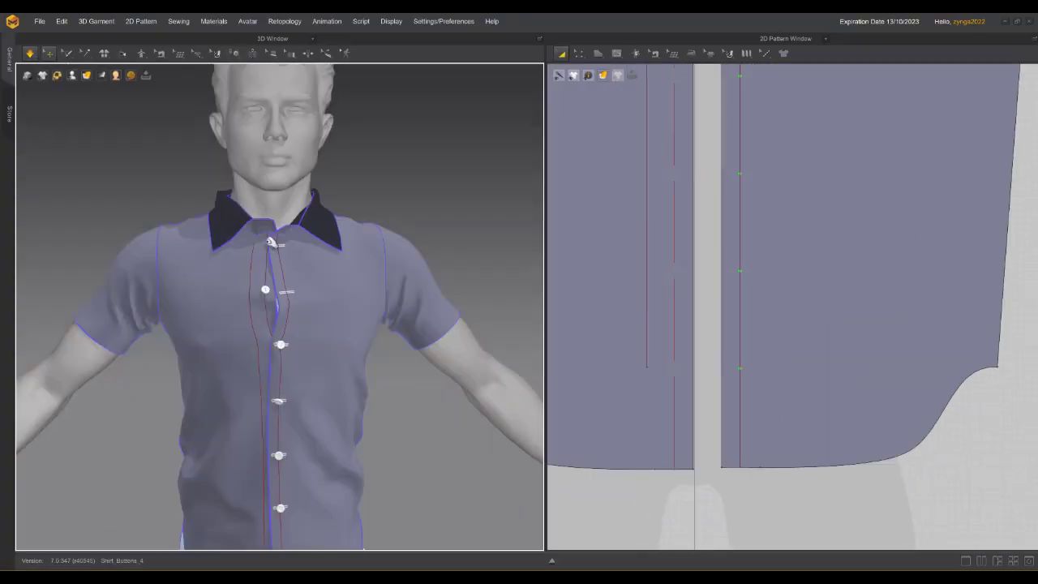
{"action": "left_click_drag", "start_coordinate": [305, 241], "coordinate": [278, 280]}
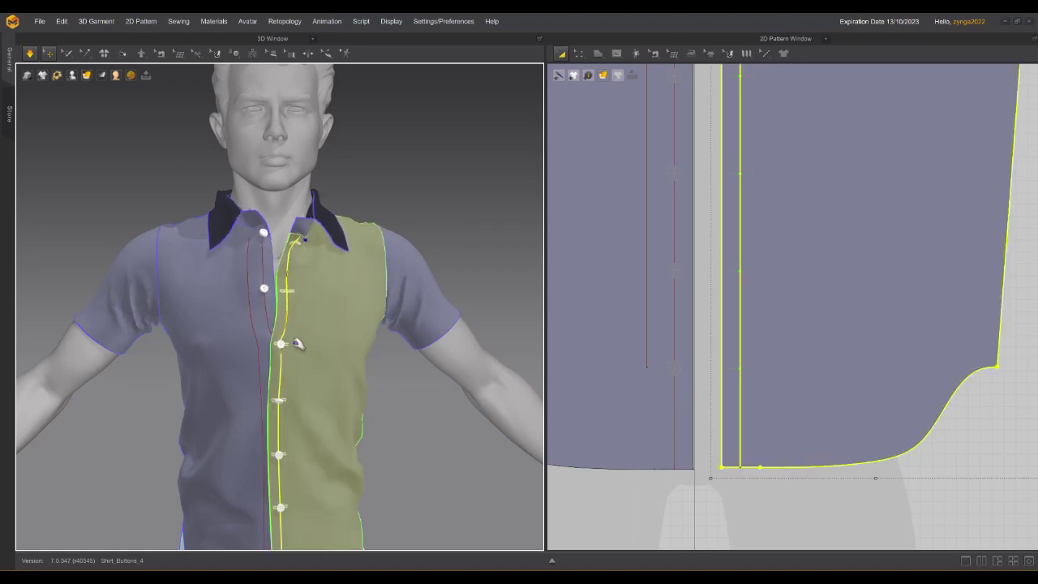
{"action": "mouse_move", "coordinate": [298, 342]}
{"action": "left_mouse_down"}
{"action": "mouse_move", "coordinate": [309, 345]}
{"action": "mouse_move", "coordinate": [283, 343]}
{"action": "left_mouse_up"}
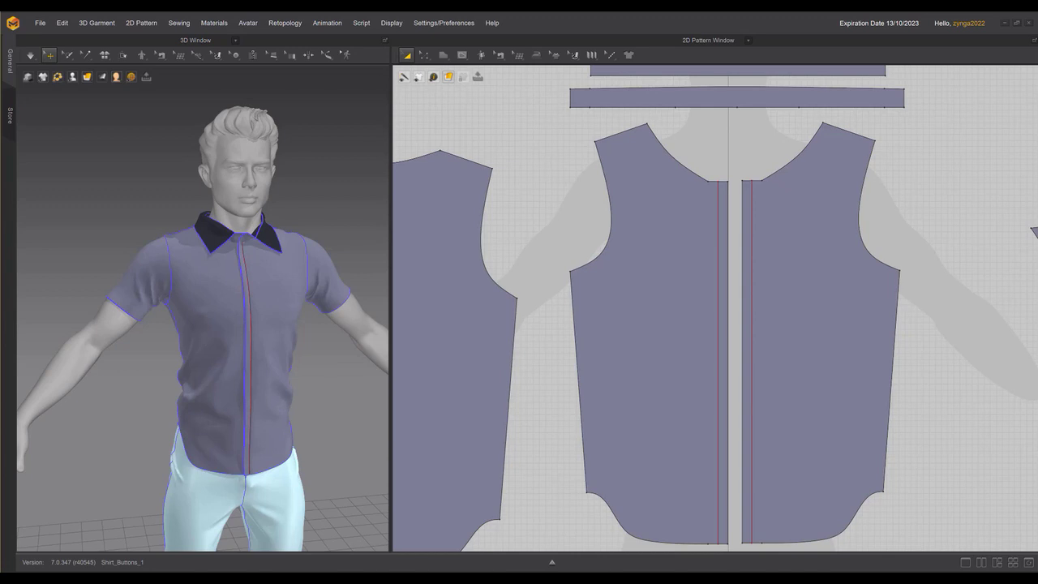
Place a single button on the placket's internal line just below the neckline of the front pattern piece
{"action": "left_click", "coordinate": [235, 55]}
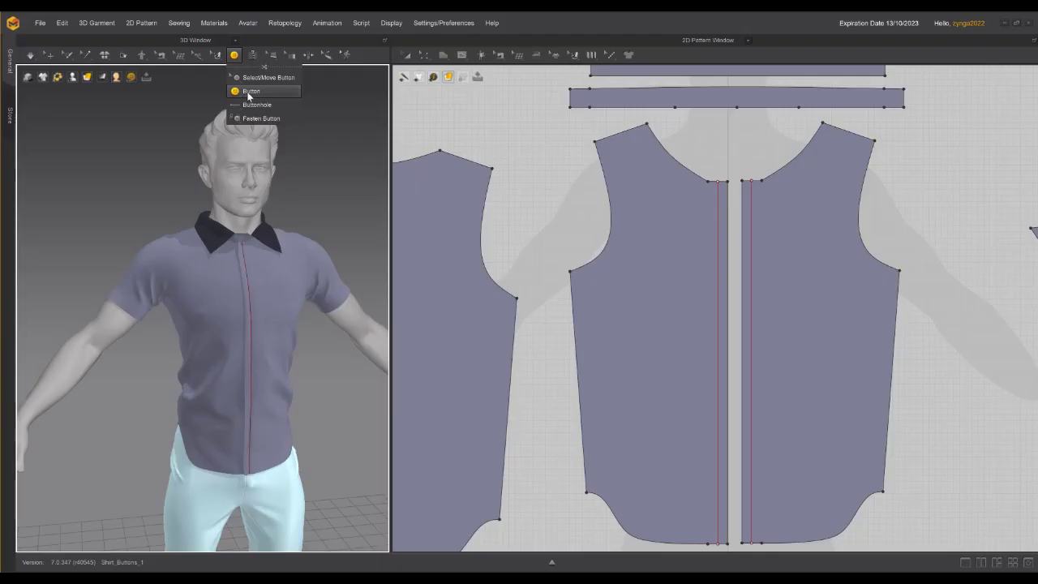
{"action": "left_click", "coordinate": [482, 257]}
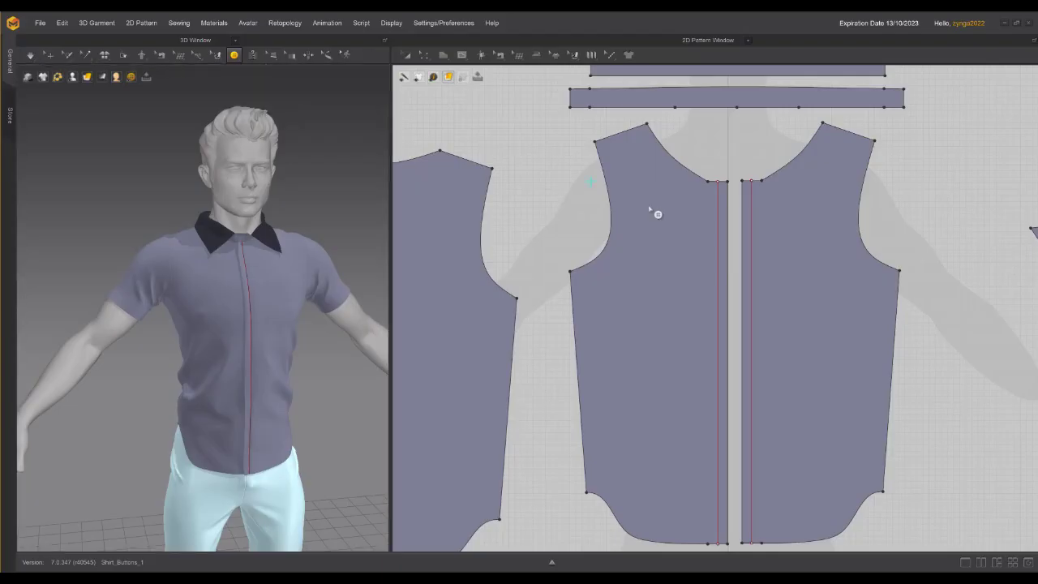
{"action": "left_click", "coordinate": [718, 192]}
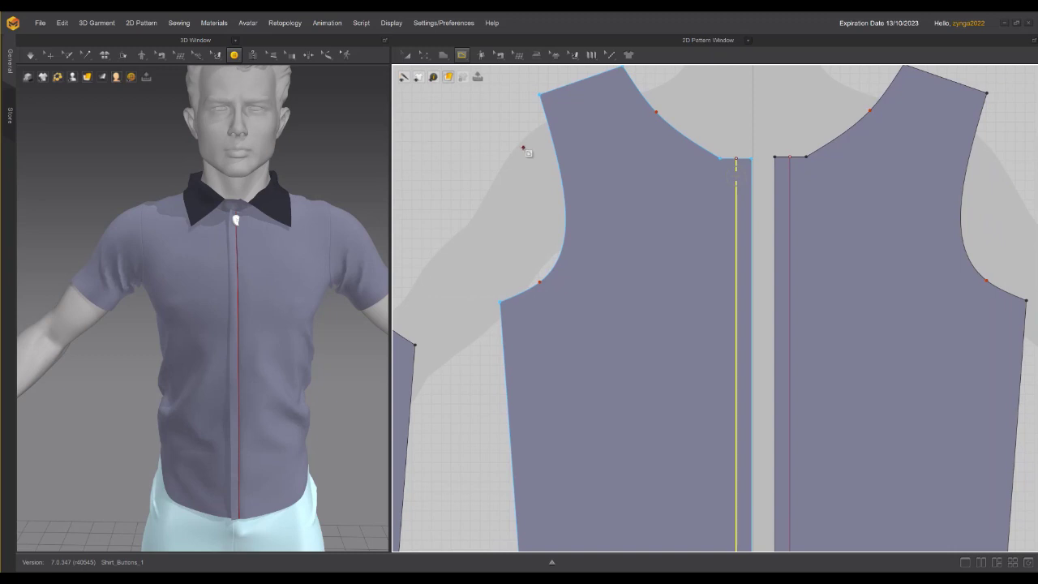
Draw a straight vertical internal line about 49 cm long beside the placket, from the top button's level down to the side hem's level
{"action": "scroll", "coordinate": [524, 148], "scroll_direction": "down", "scroll_amount": 3}
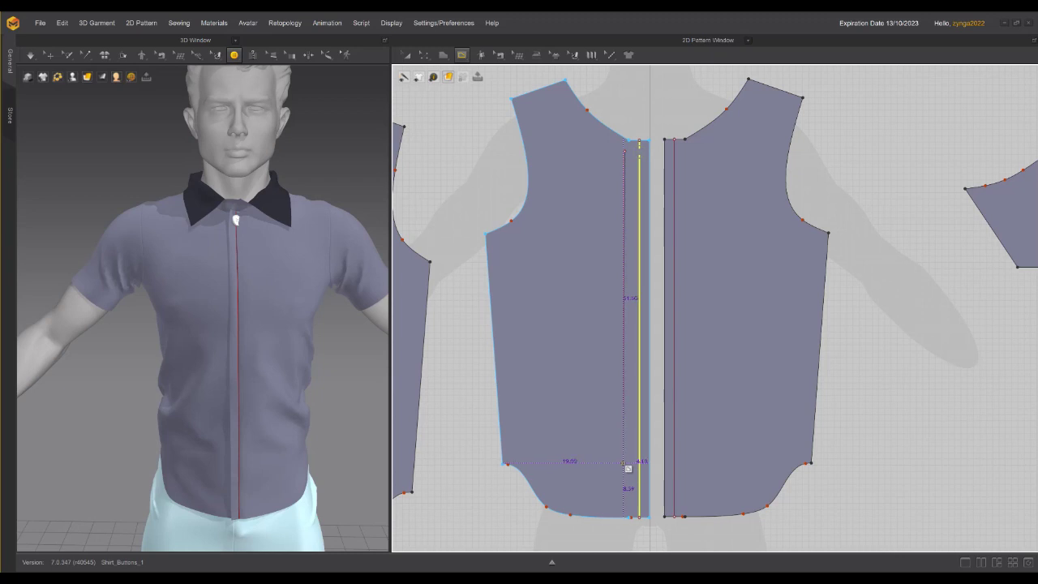
{"action": "key", "text": "shift"}
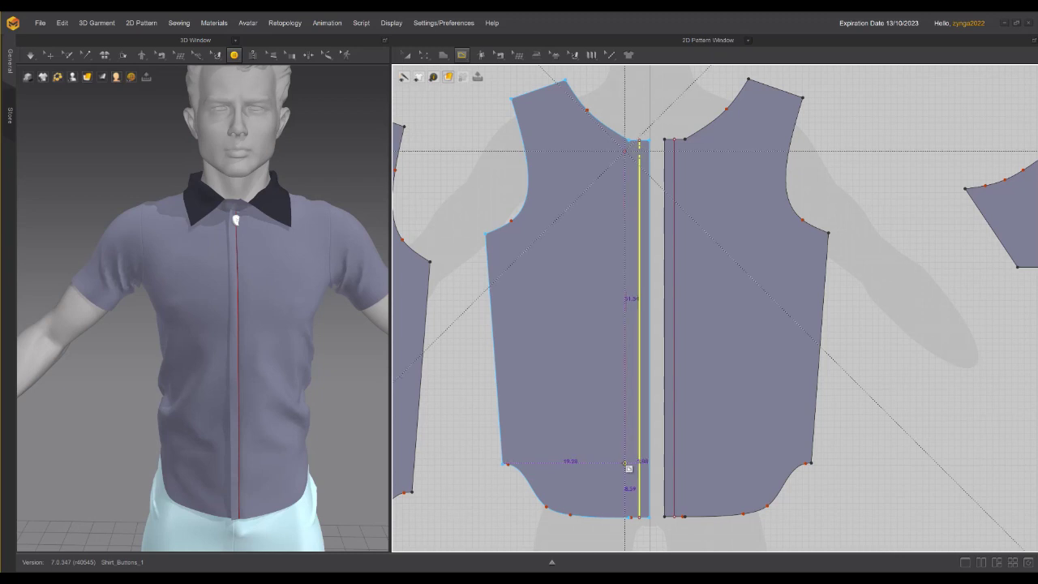
{"action": "double_click", "coordinate": [625, 464]}
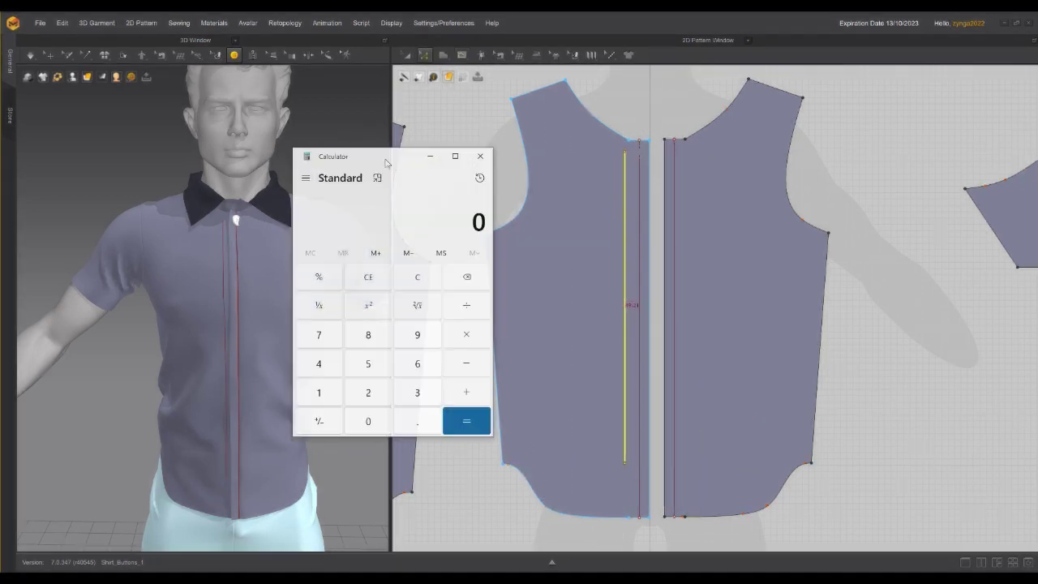
Calculate the button spacing by dividing 49.21 by 6 in the Calculator, and move the Calculator out of the way
{"action": "type", "text": "49.21"}
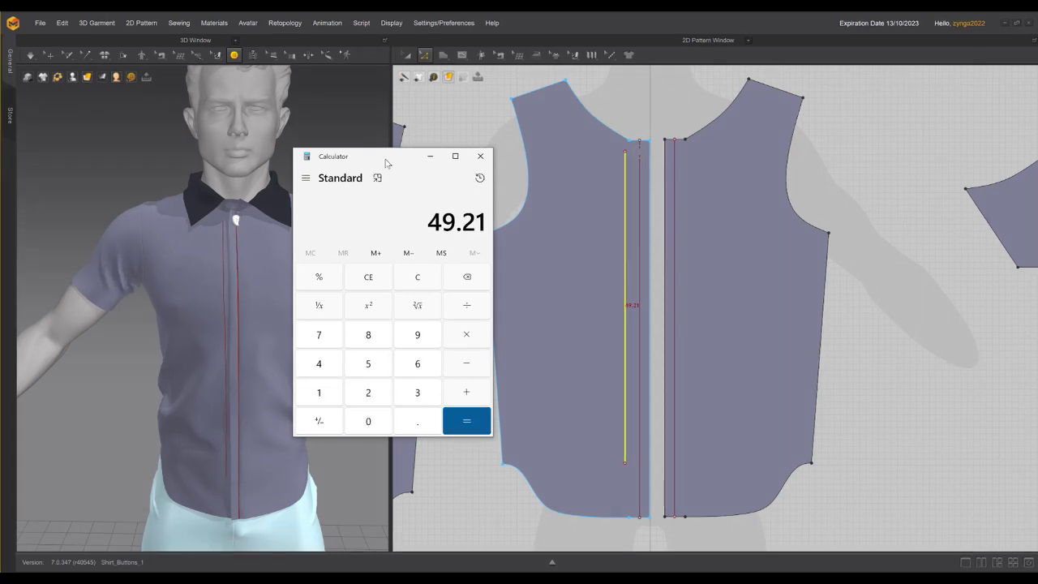
{"action": "type", "text": "+"}
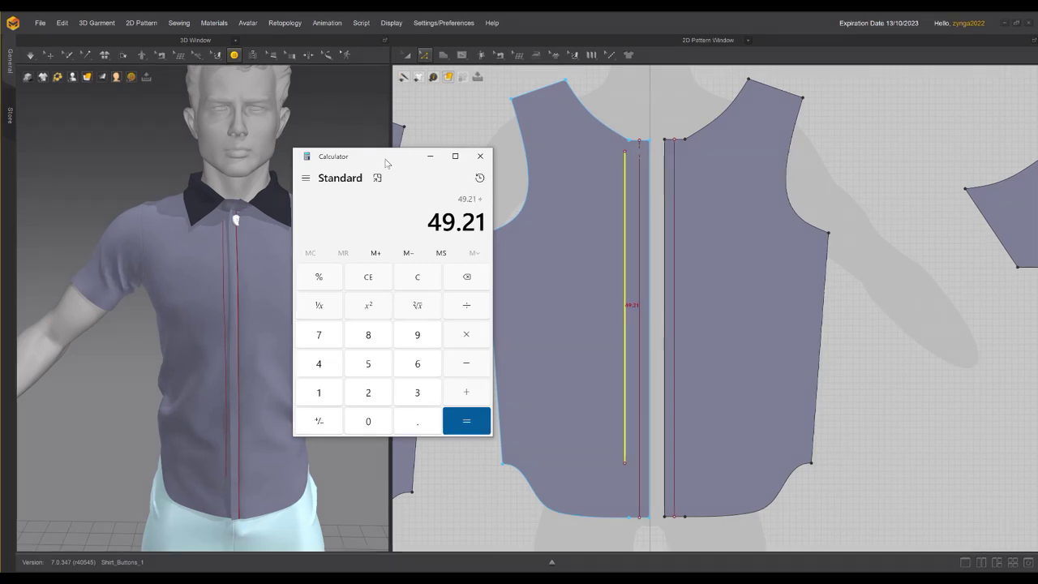
{"action": "type", "text": "6"}
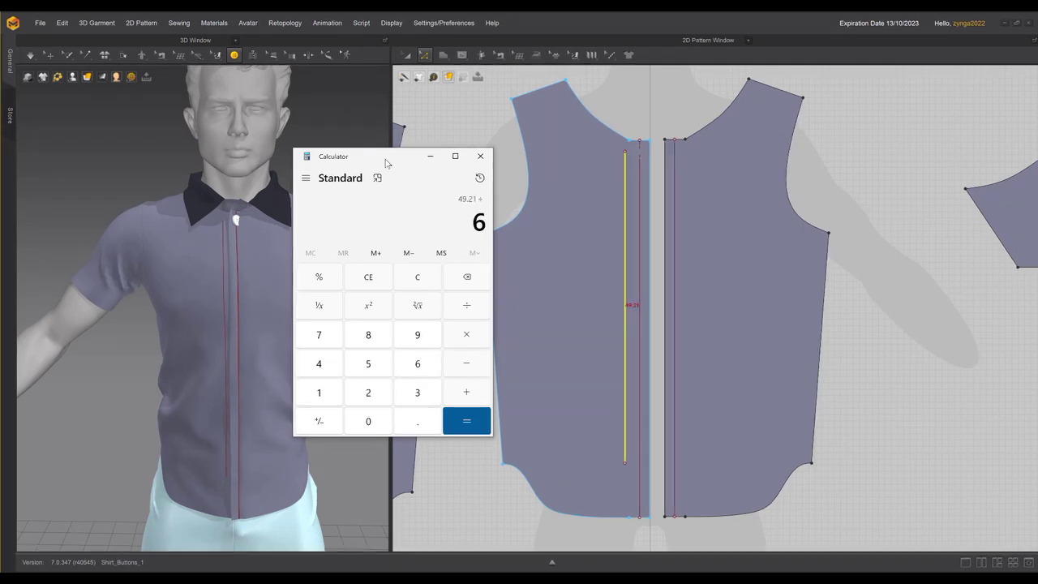
{"action": "key", "text": "Return"}
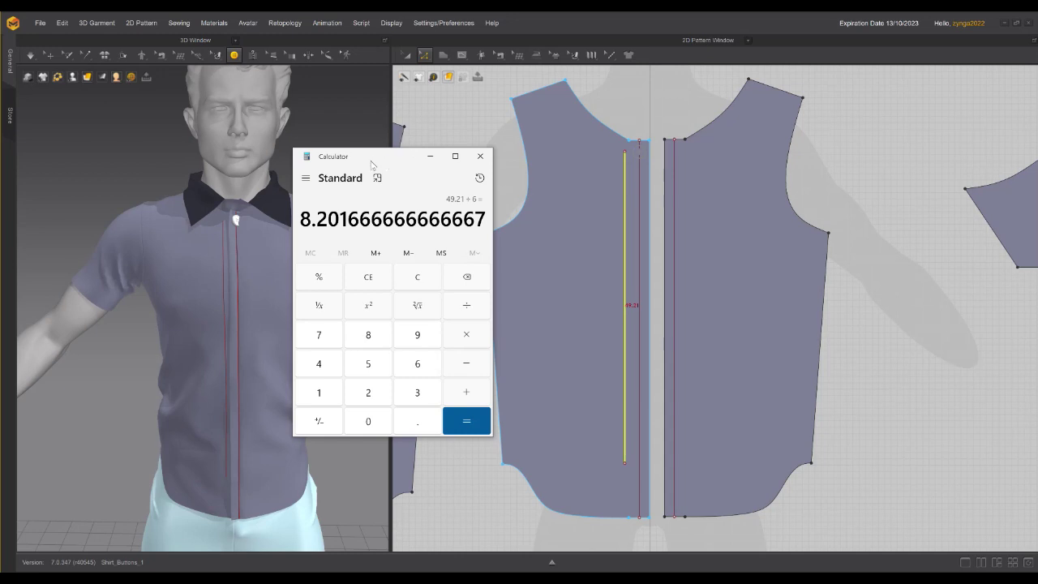
{"action": "left_click_drag", "start_coordinate": [373, 157], "coordinate": [1037, 245]}
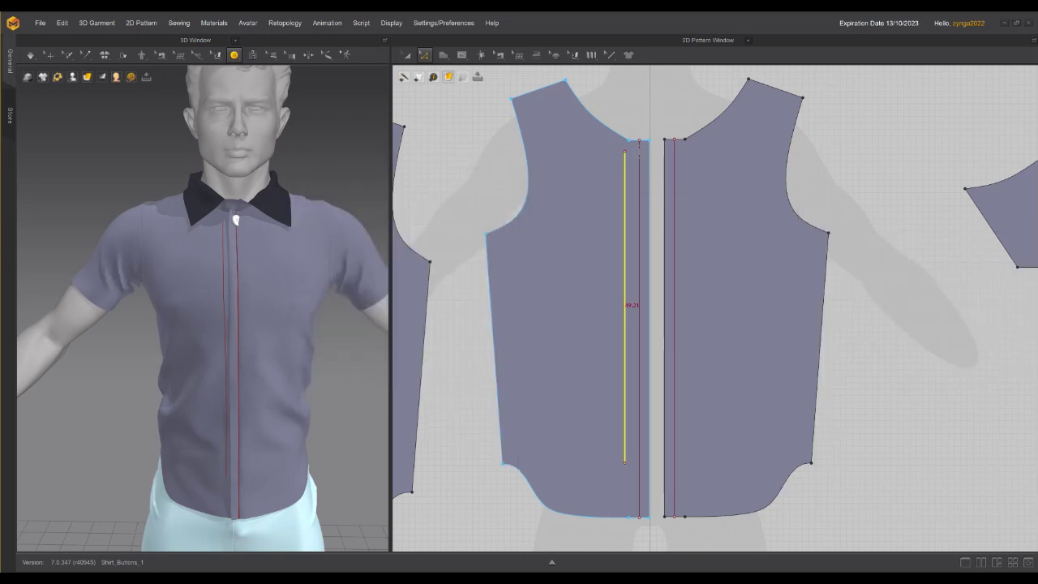
Copy the top button and paste it down the placket line with an interval of 8.20 cm and 6 buttons
{"action": "left_click", "coordinate": [216, 58]}
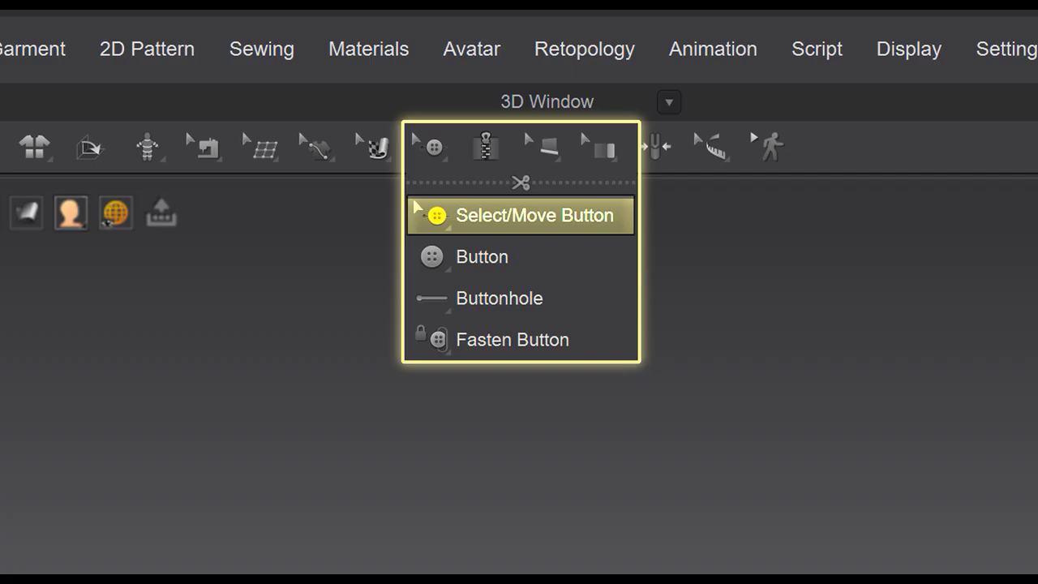
{"action": "left_click", "coordinate": [520, 215]}
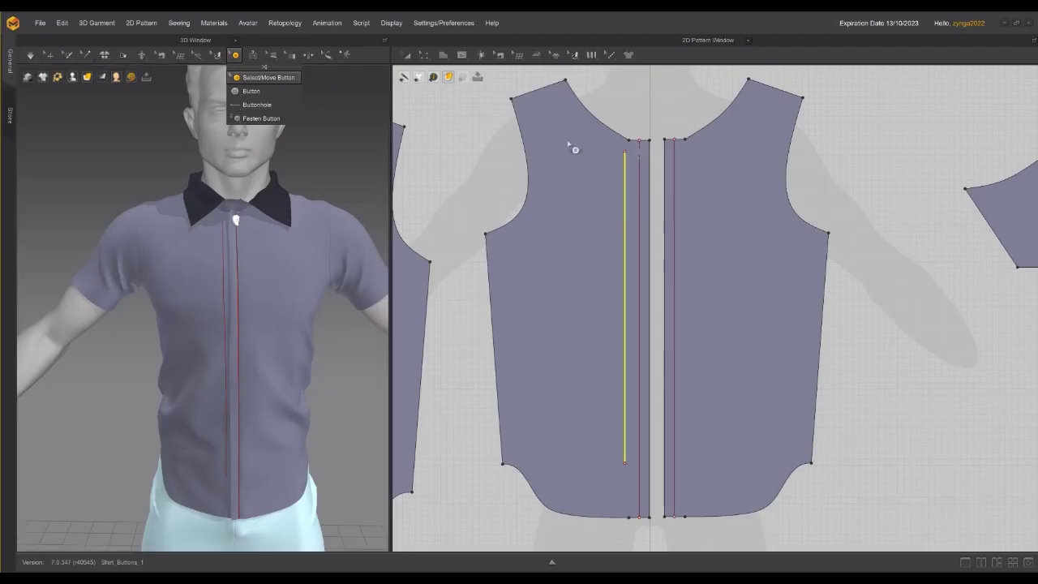
{"action": "left_click", "coordinate": [640, 159]}
{"action": "right_click", "coordinate": [640, 159]}
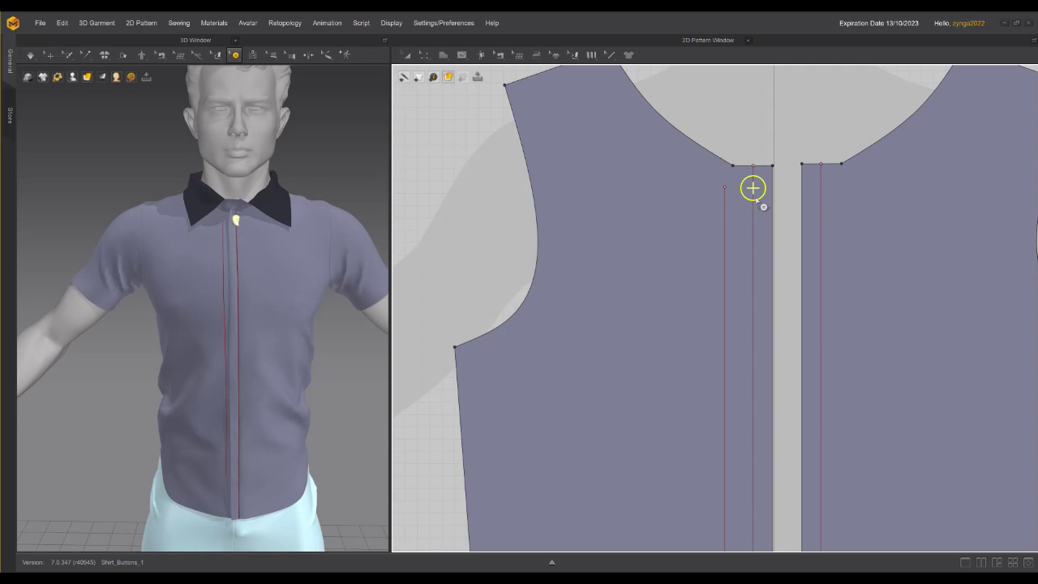
{"action": "right_click", "coordinate": [757, 198]}
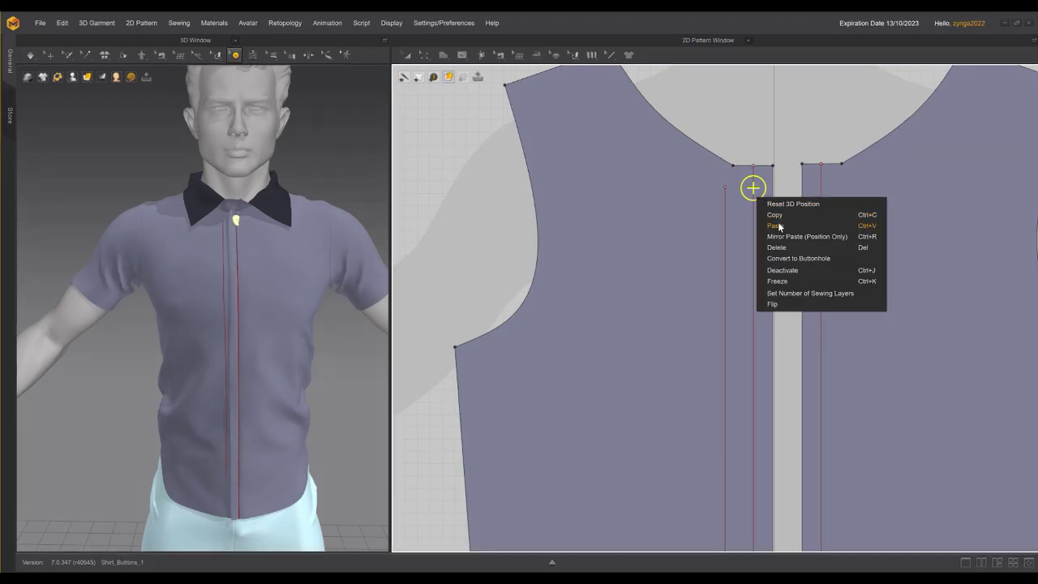
{"action": "left_click", "coordinate": [777, 225]}
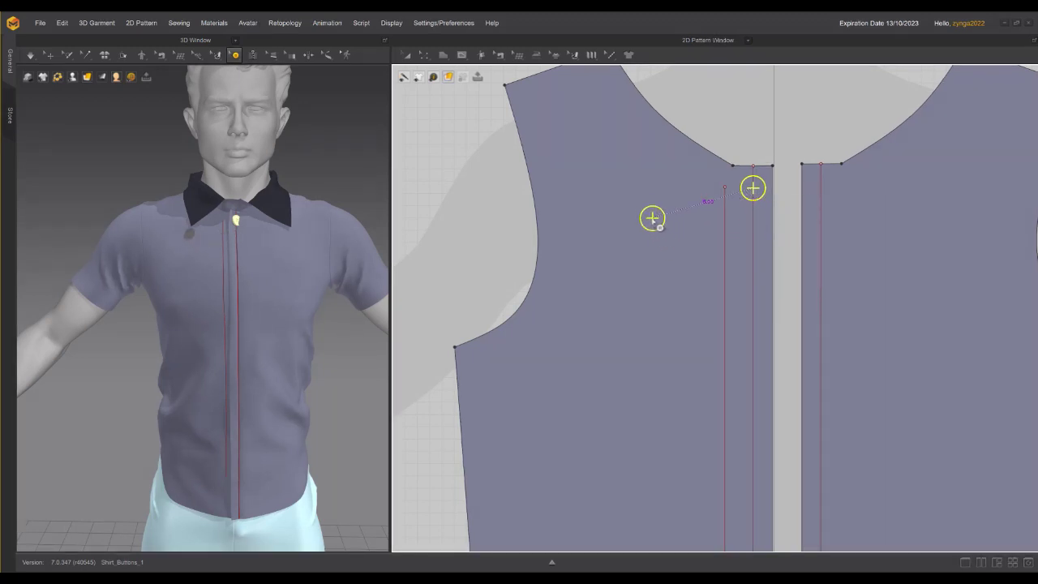
{"action": "left_click", "coordinate": [752, 265]}
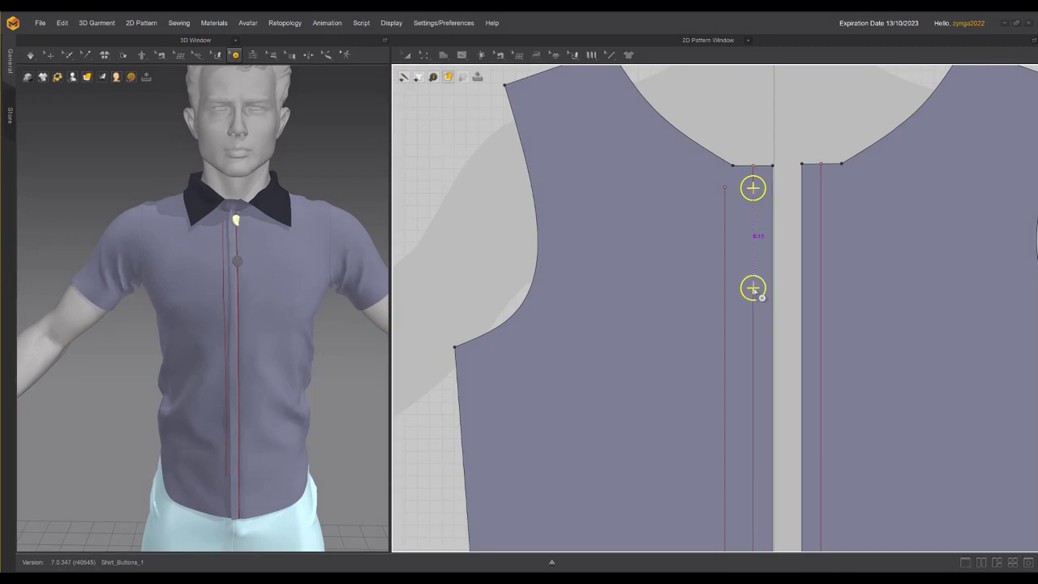
{"action": "left_click", "coordinate": [753, 289]}
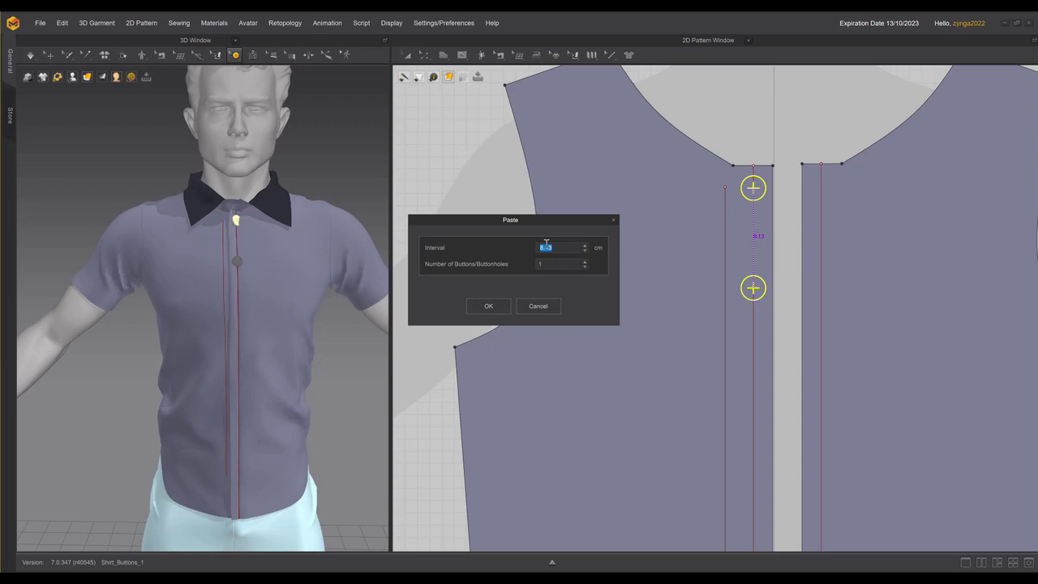
{"action": "type", "text": "8"}
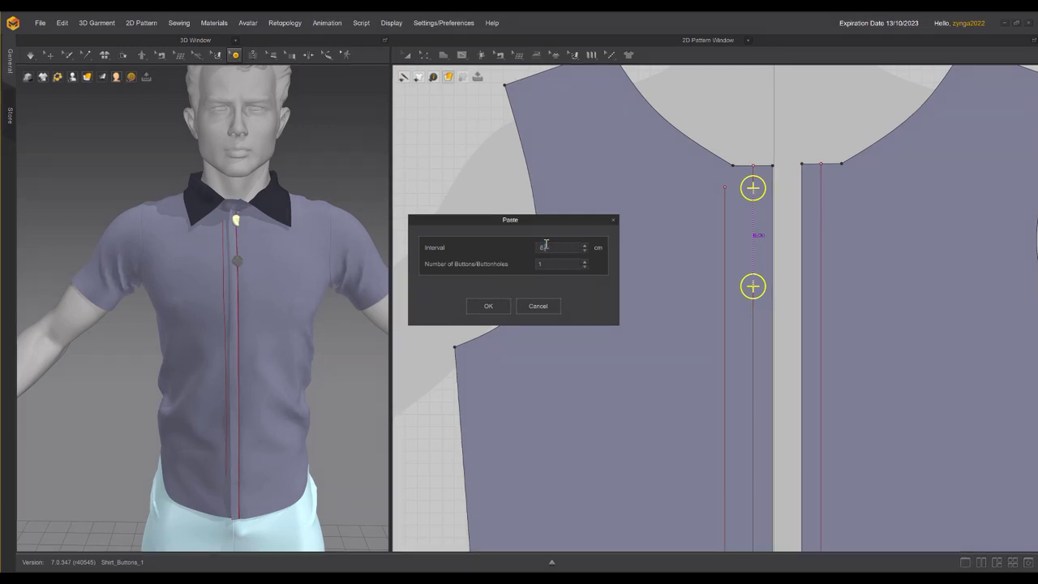
{"action": "type", "text": ".206"}
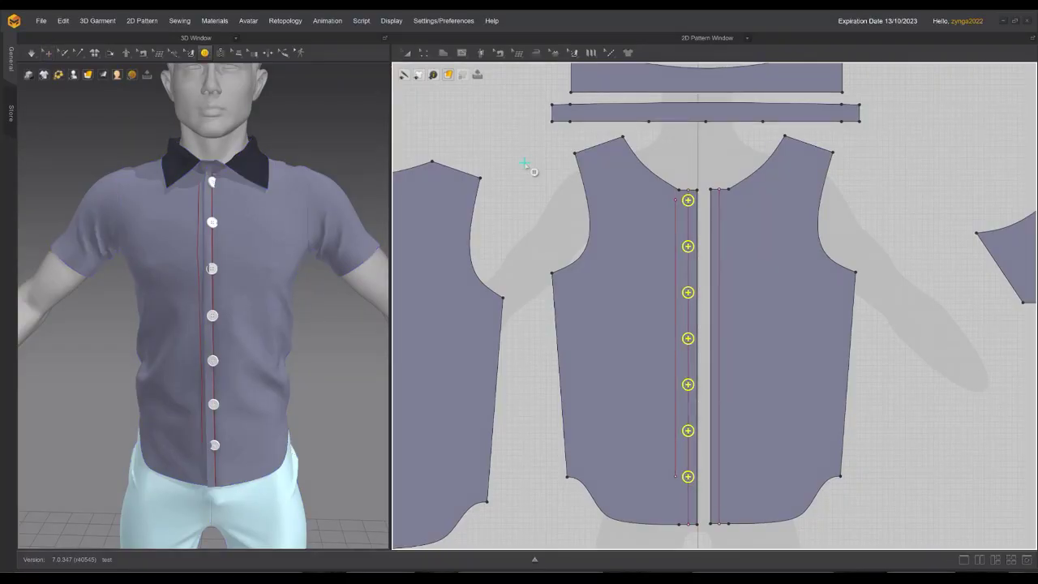
Deselect the buttons and open the Property Editor as a floating window over the 3D view
{"action": "key", "text": "Delete"}
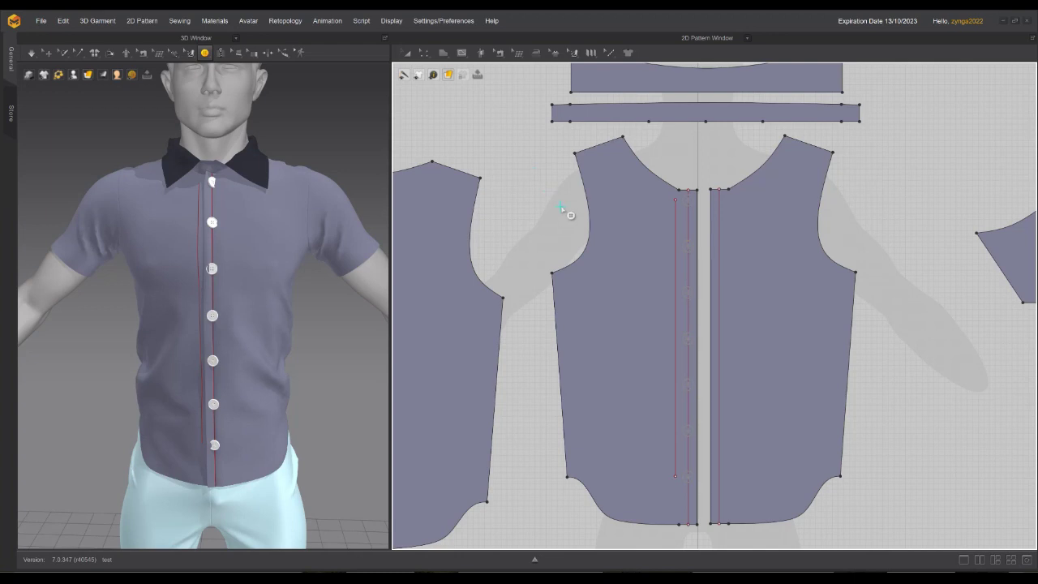
{"action": "left_click", "coordinate": [392, 22]}
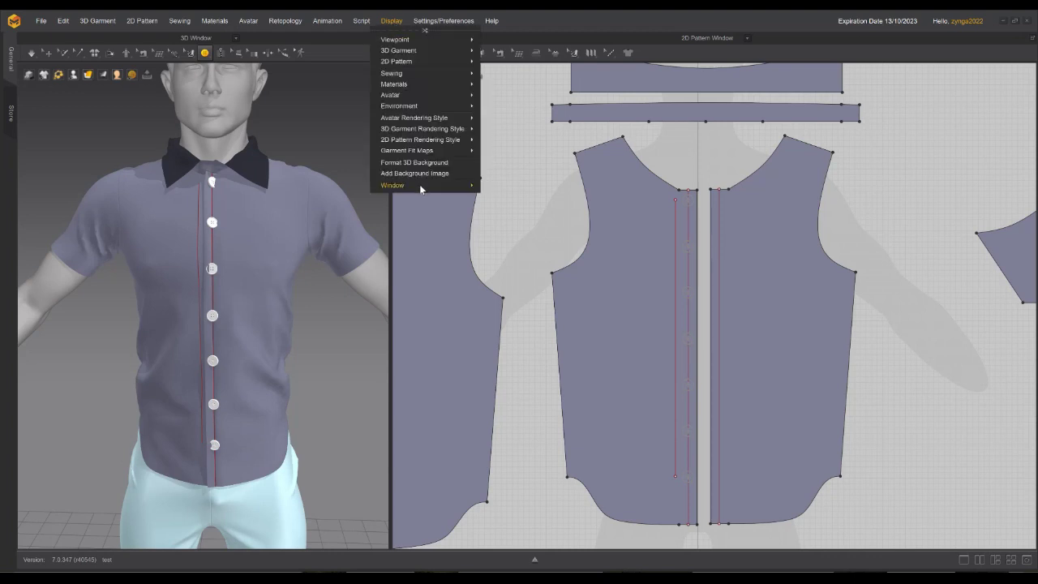
{"action": "mouse_move", "coordinate": [420, 184]}
{"action": "left_click", "coordinate": [502, 211]}
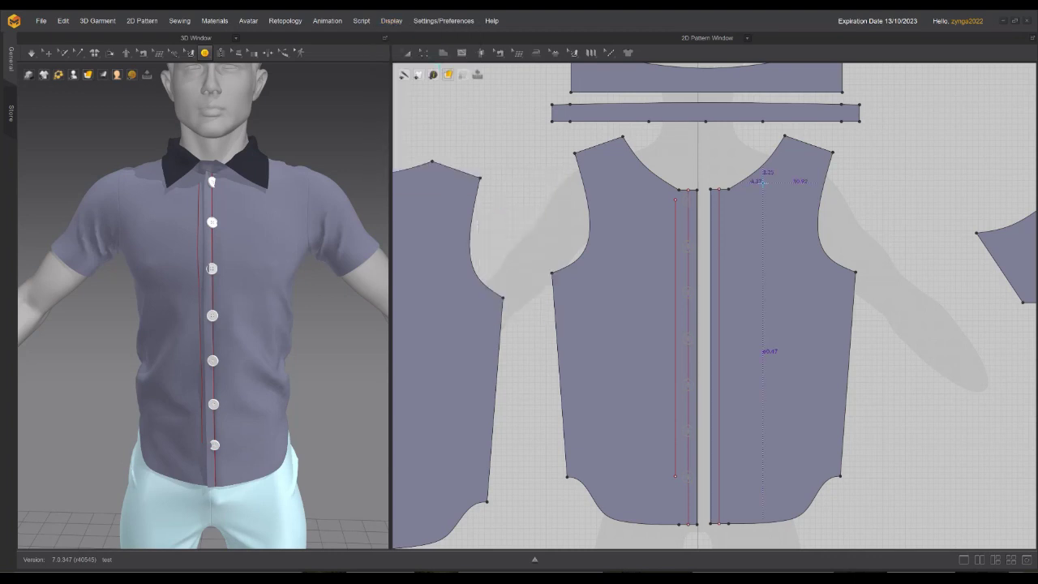
{"action": "left_click_drag", "start_coordinate": [941, 38], "coordinate": [247, 126]}
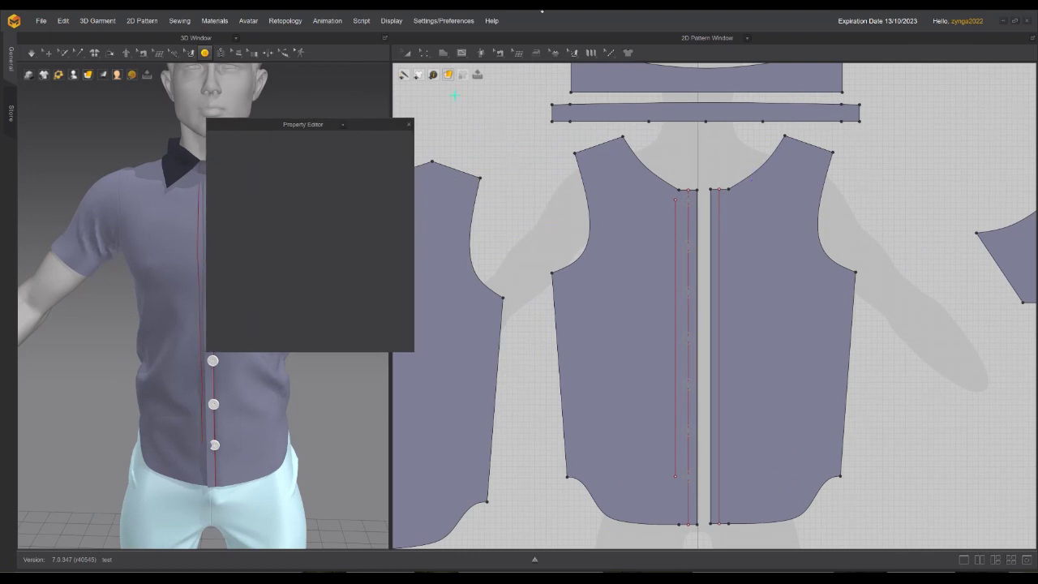
Open the Button window and place it beside the Property Editor
{"action": "left_click", "coordinate": [395, 22]}
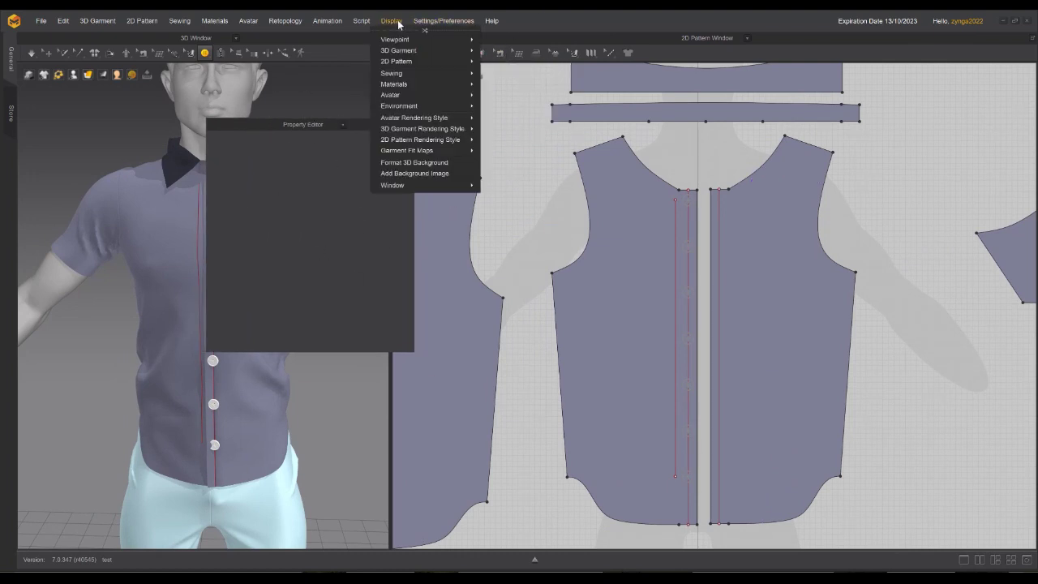
{"action": "mouse_move", "coordinate": [418, 183]}
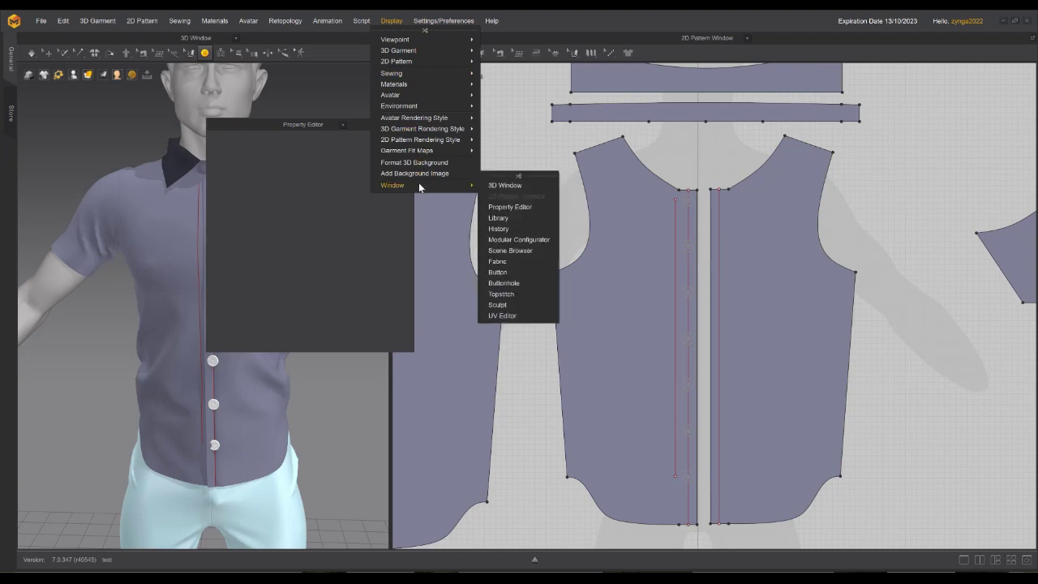
{"action": "left_click", "coordinate": [497, 273]}
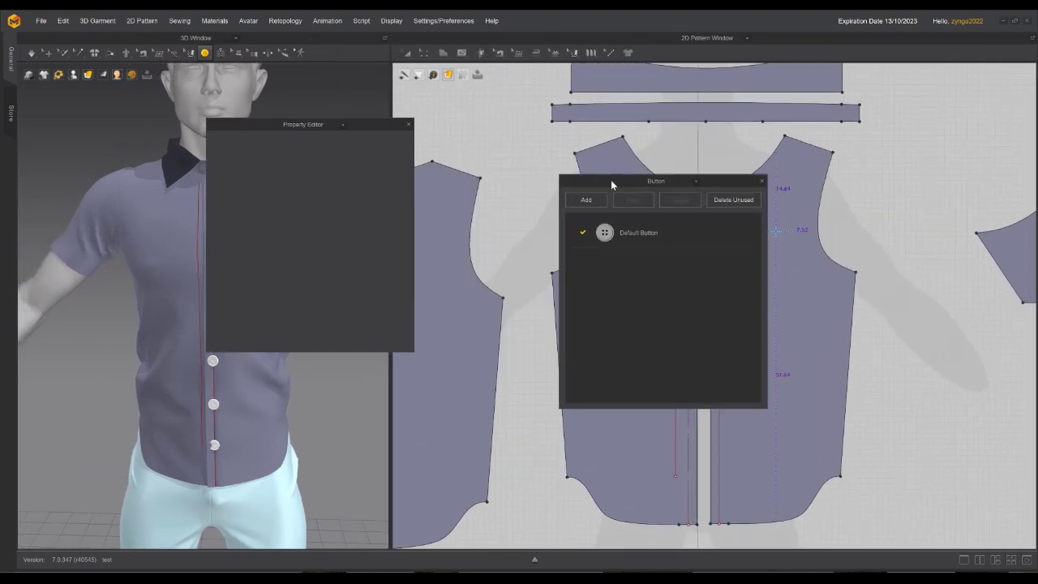
{"action": "left_click_drag", "start_coordinate": [611, 179], "coordinate": [481, 130]}
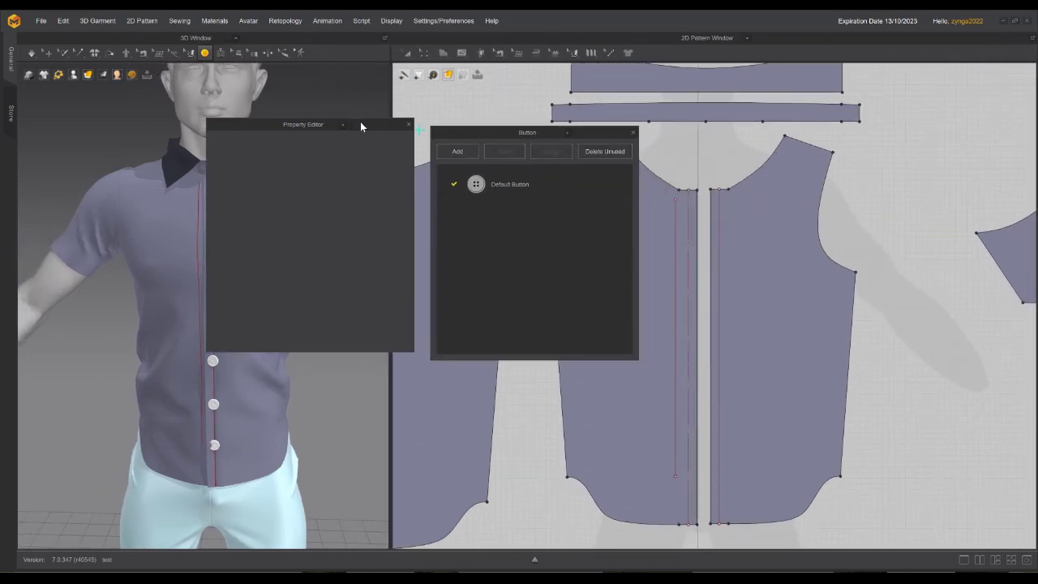
Arrange the Property Editor and Button windows side by side, clear of the front placket, and select the Default Button style
{"action": "left_click", "coordinate": [274, 127]}
{"action": "left_click", "coordinate": [265, 126]}
{"action": "left_click_drag", "start_coordinate": [361, 129], "coordinate": [276, 122]}
{"action": "left_click", "coordinate": [495, 137]}
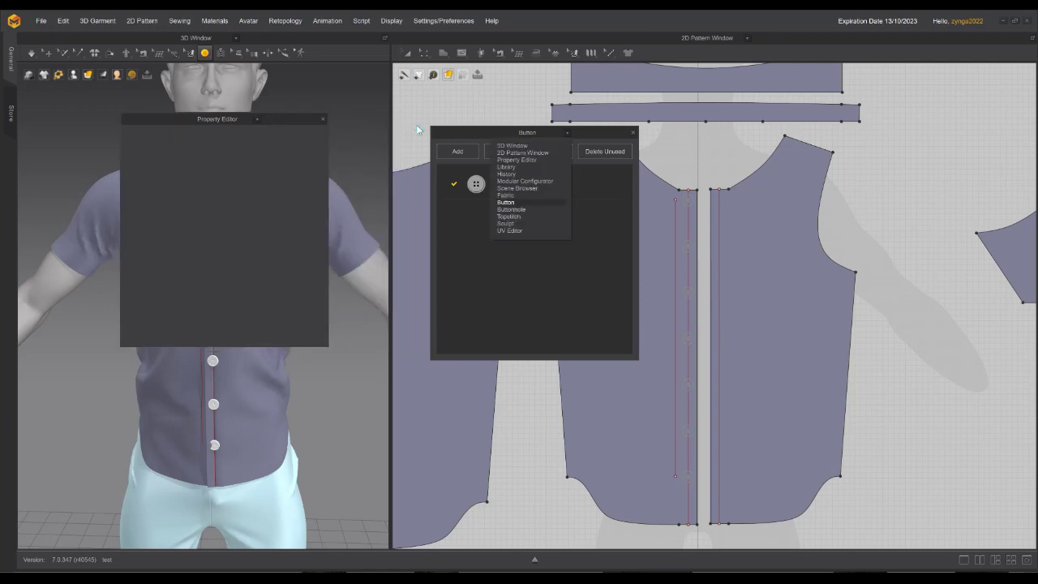
{"action": "left_click", "coordinate": [471, 134]}
{"action": "left_click_drag", "start_coordinate": [471, 134], "coordinate": [387, 135]}
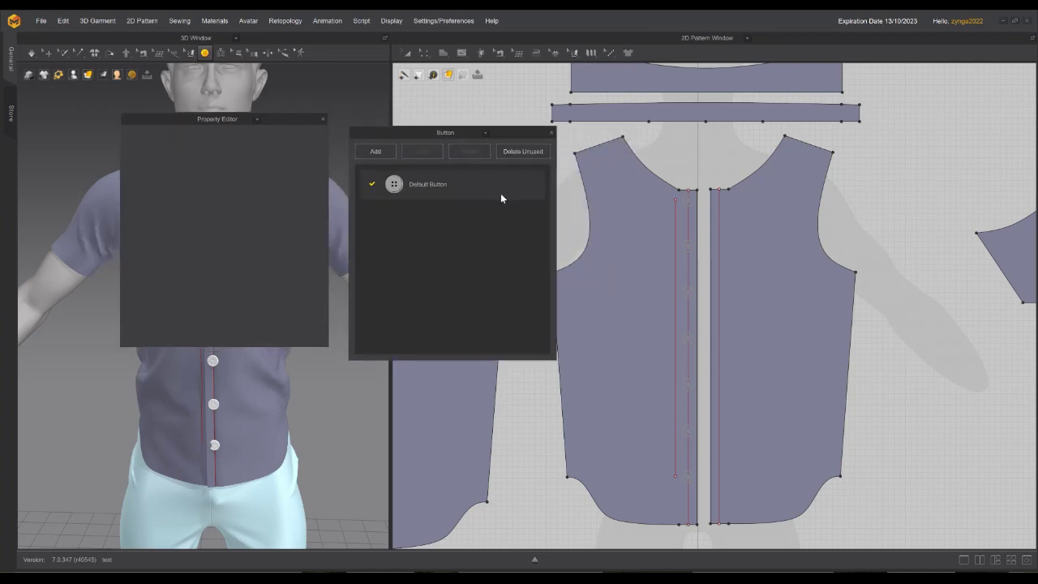
{"action": "left_click", "coordinate": [439, 186]}
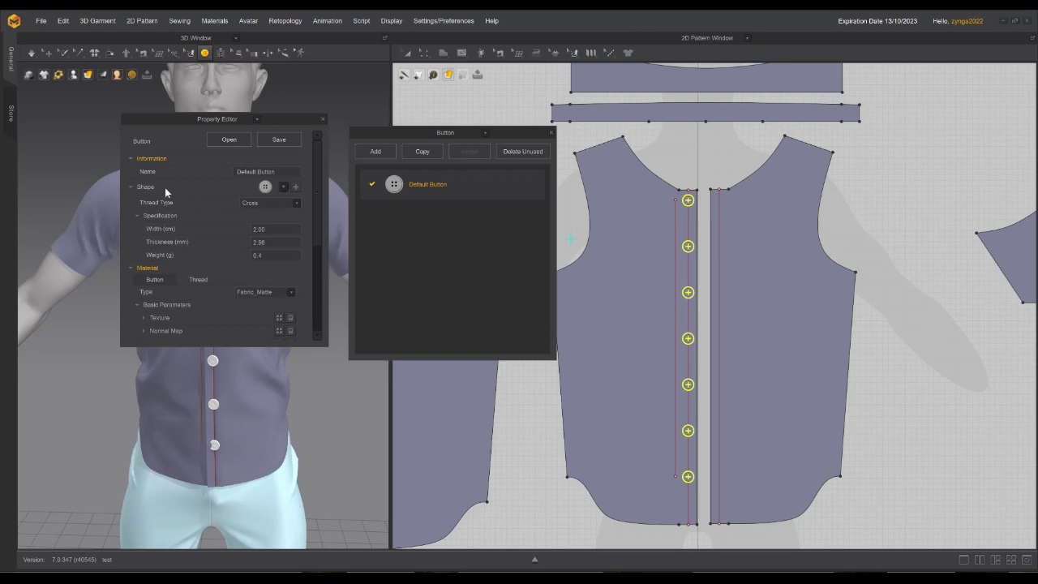
Change the Default Button's shape to the 1_Sew-through_Button design with two vertically aligned holes
{"action": "left_click", "coordinate": [284, 190]}
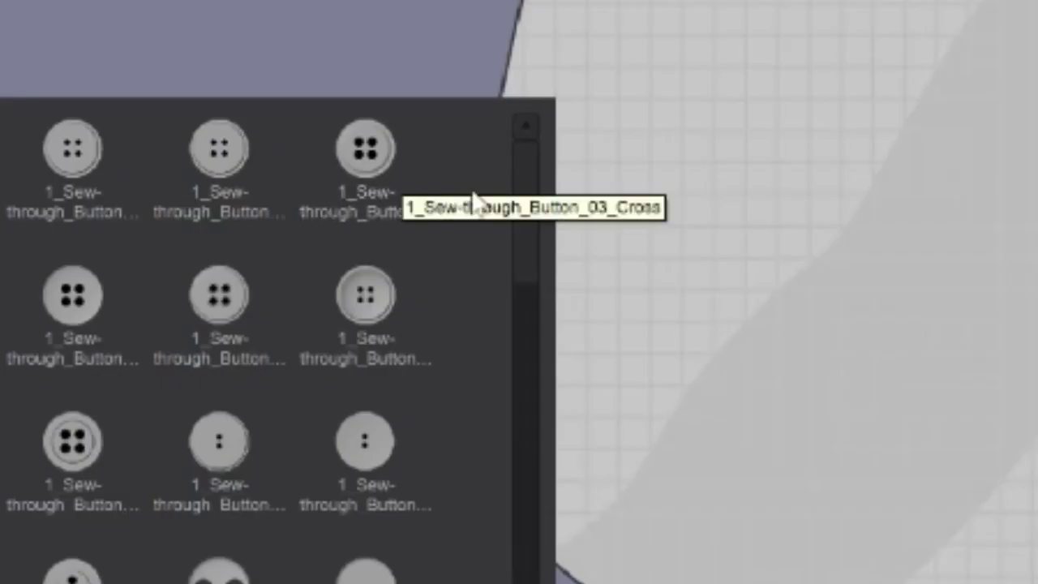
{"action": "left_click_drag", "start_coordinate": [524, 185], "coordinate": [501, 248]}
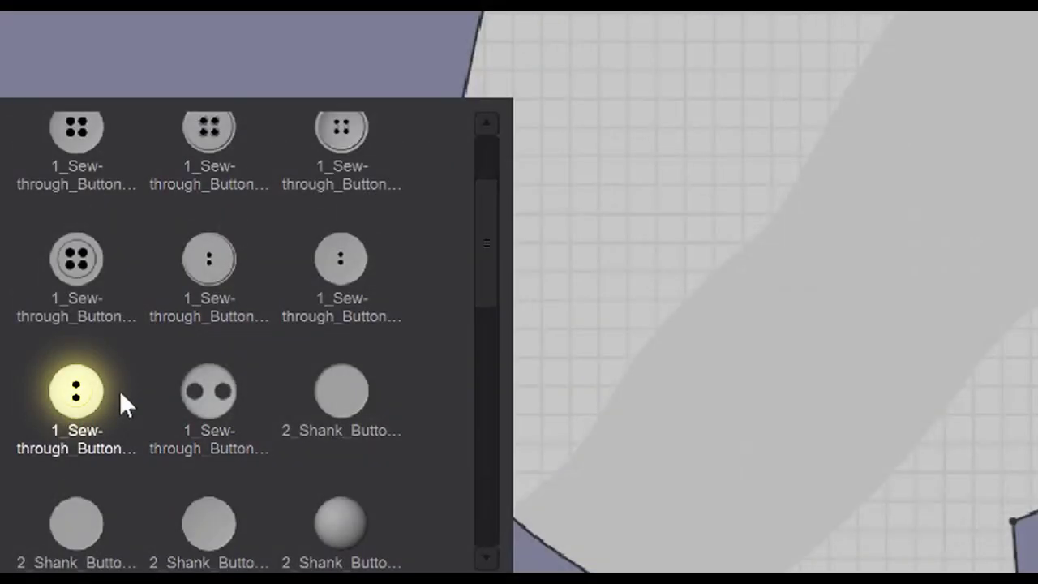
{"action": "left_click", "coordinate": [119, 393]}
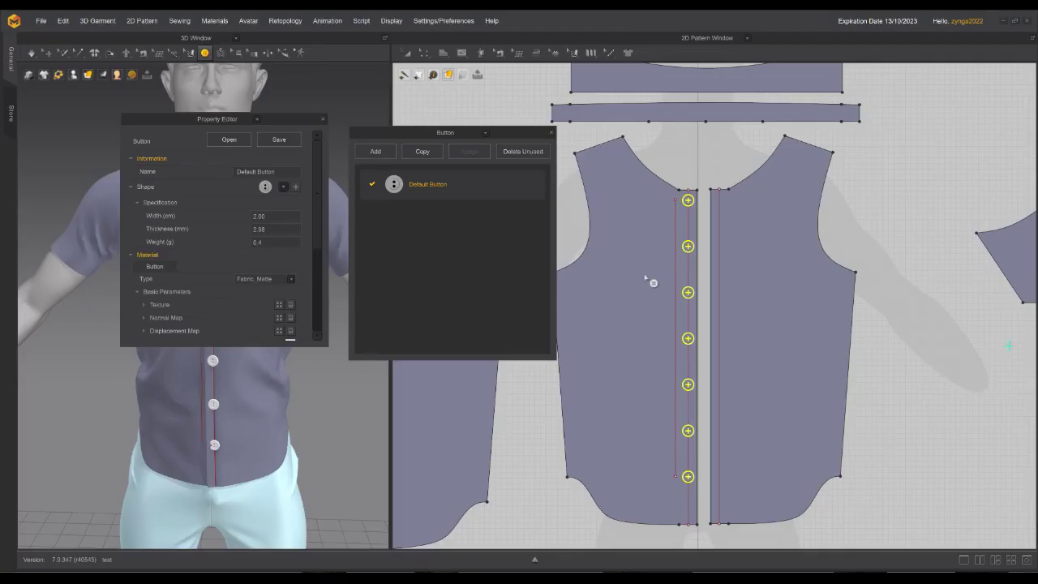
Clear the 3D view of the buttons, set the button width to 1.5 cm, and reduce it to 1.20 cm
{"action": "left_click_drag", "start_coordinate": [138, 119], "coordinate": [353, 99]}
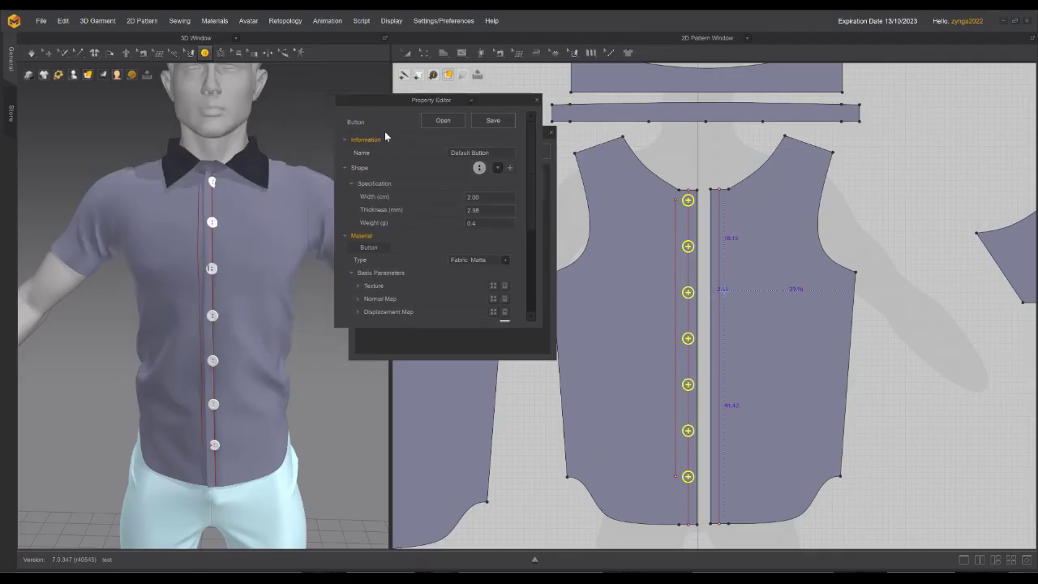
{"action": "left_click_drag", "start_coordinate": [486, 197], "coordinate": [463, 198]}
{"action": "type", "text": "1.5"}
{"action": "key", "text": "Return"}
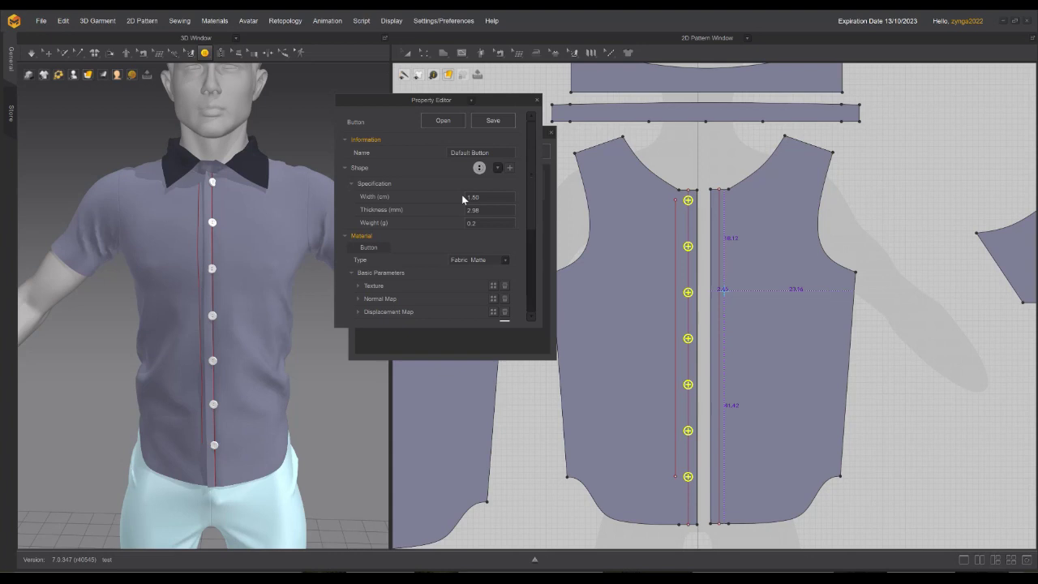
{"action": "double_click", "coordinate": [481, 196]}
{"action": "type", "text": "1.80"}
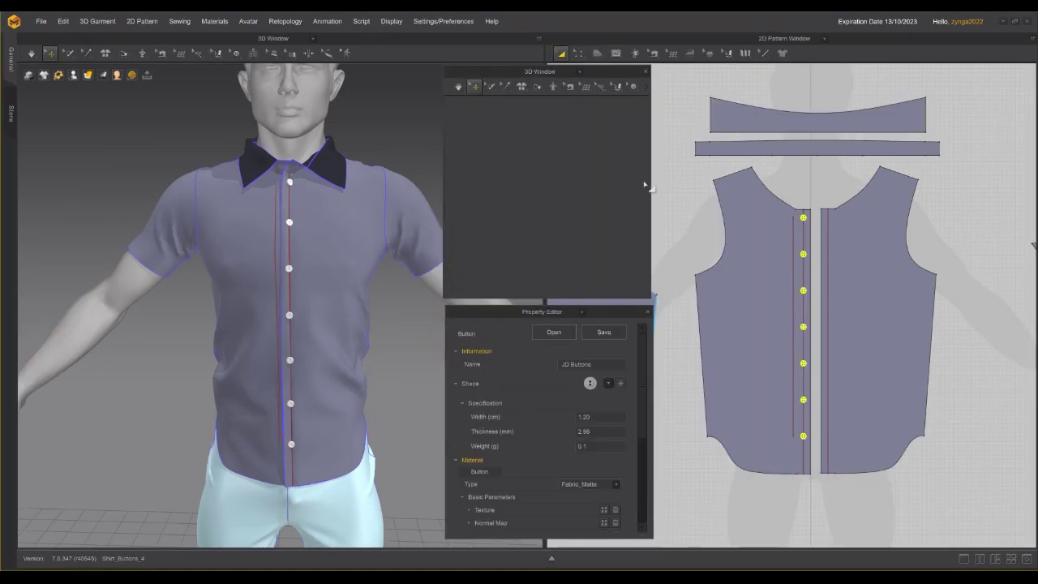
Close the floating 3D Window and Property Editor panels and focus on the two front pattern pieces
{"action": "left_click", "coordinate": [645, 73]}
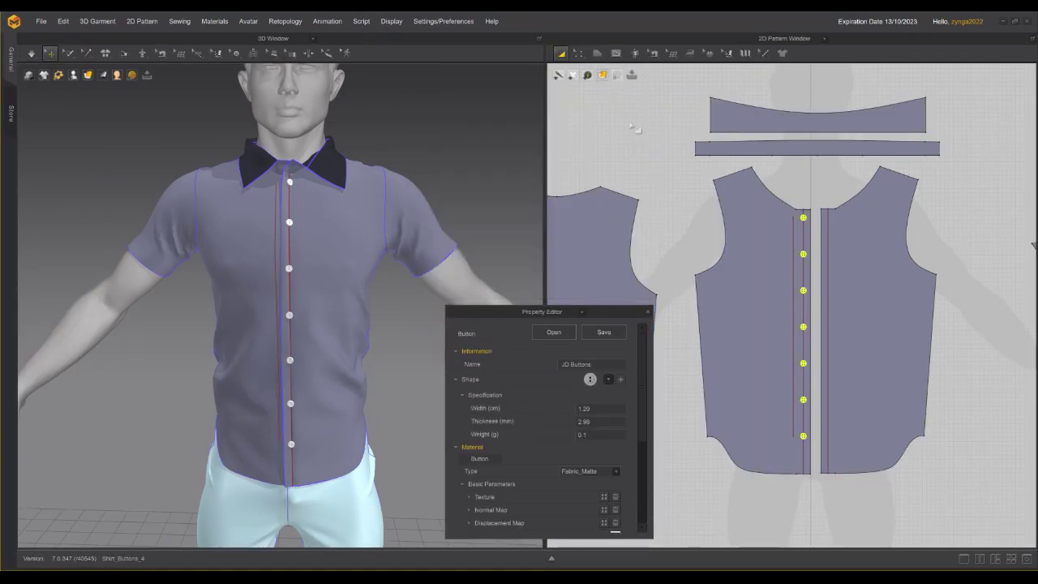
{"action": "left_click", "coordinate": [647, 312]}
{"action": "left_click", "coordinate": [753, 340]}
{"action": "scroll", "coordinate": [711, 336], "scroll_direction": "up", "scroll_amount": 5}
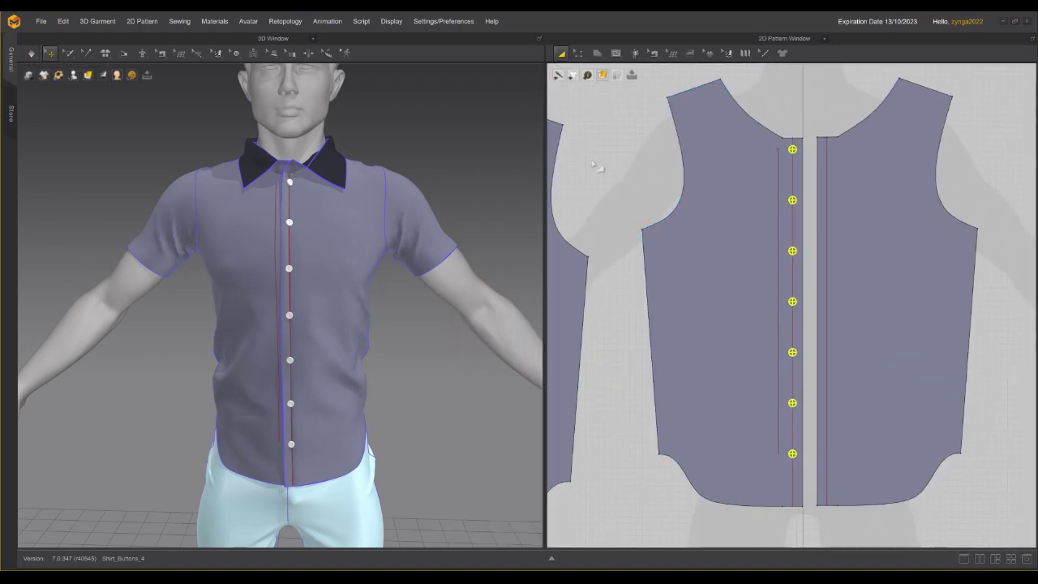
Delete the sewing that joins the placket lines of the two front pieces, using Edit Sewing
{"action": "left_click", "coordinate": [654, 53]}
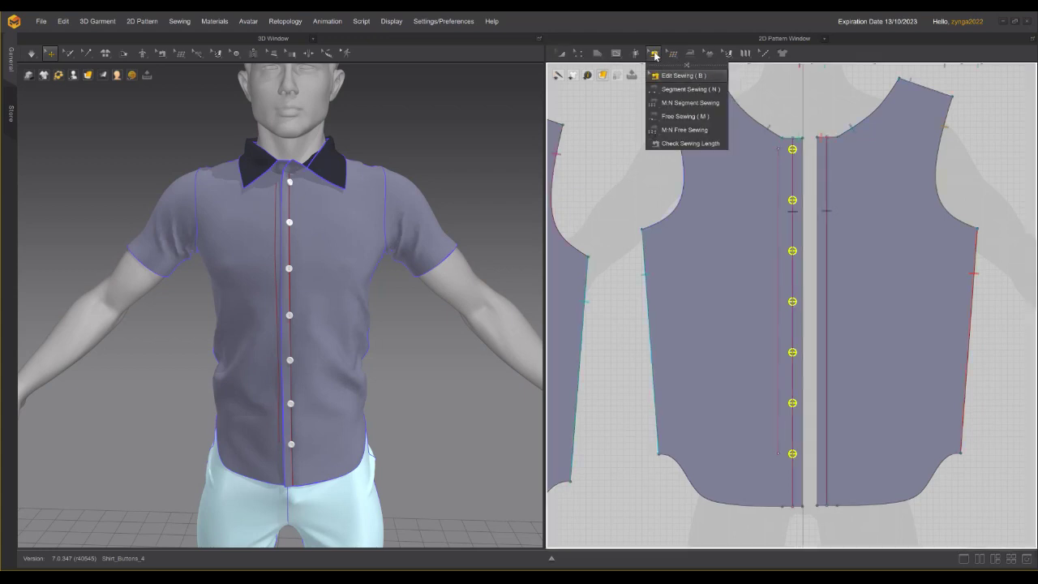
{"action": "left_click", "coordinate": [684, 89]}
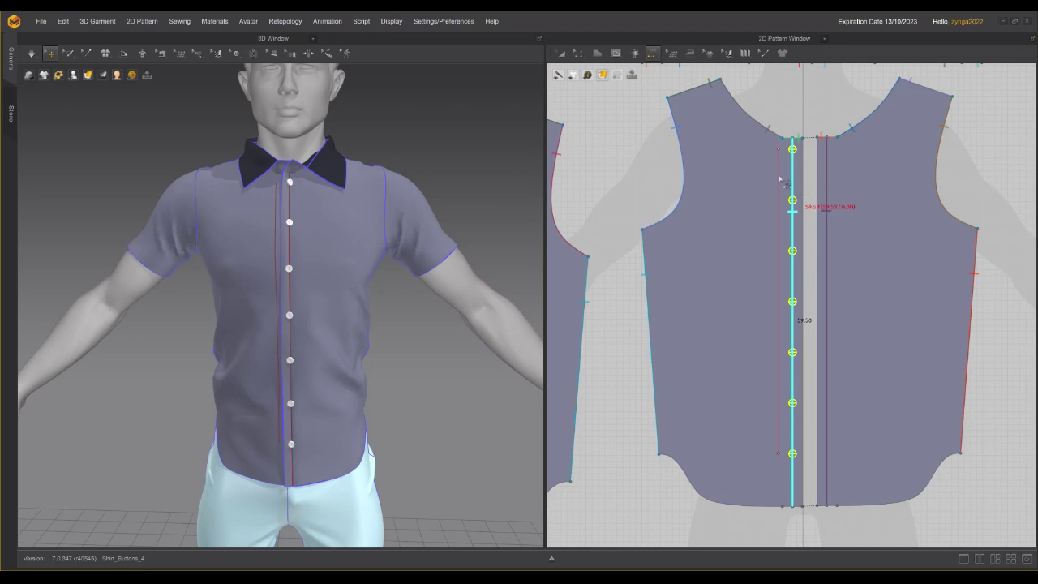
{"action": "left_click", "coordinate": [653, 54]}
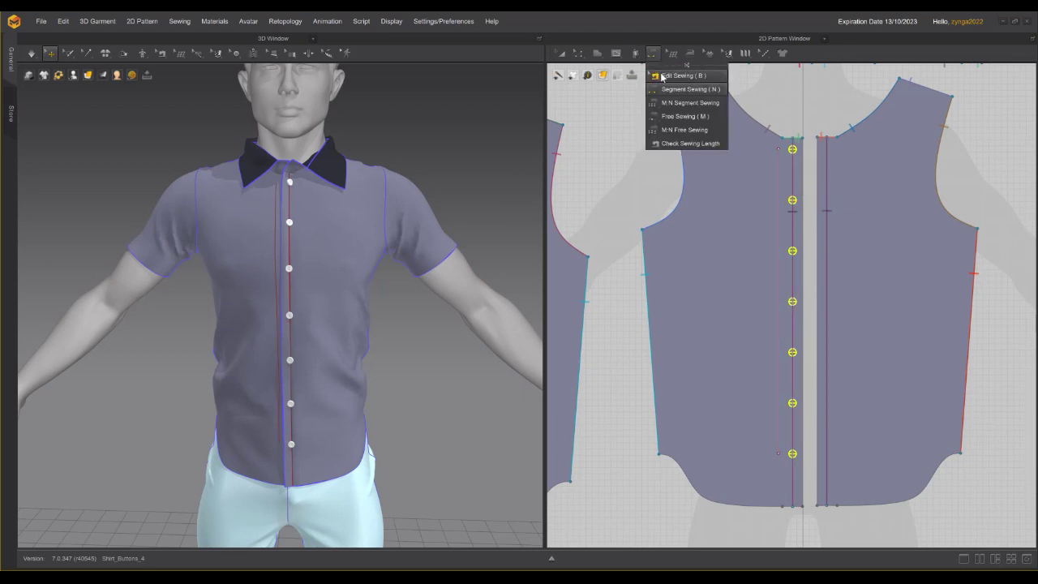
{"action": "left_click", "coordinate": [689, 144]}
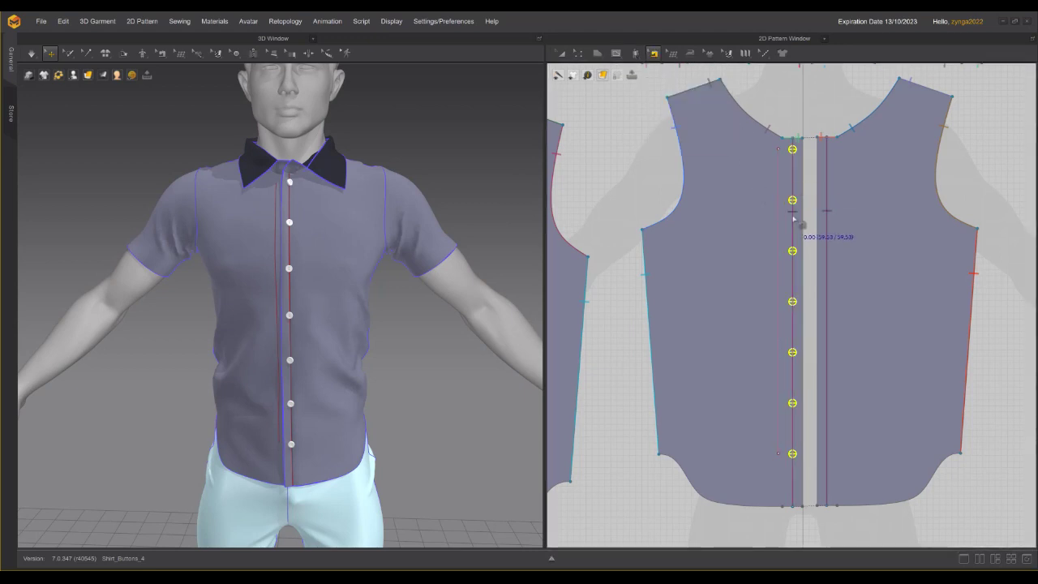
{"action": "left_click", "coordinate": [793, 216]}
{"action": "right_click", "coordinate": [794, 217]}
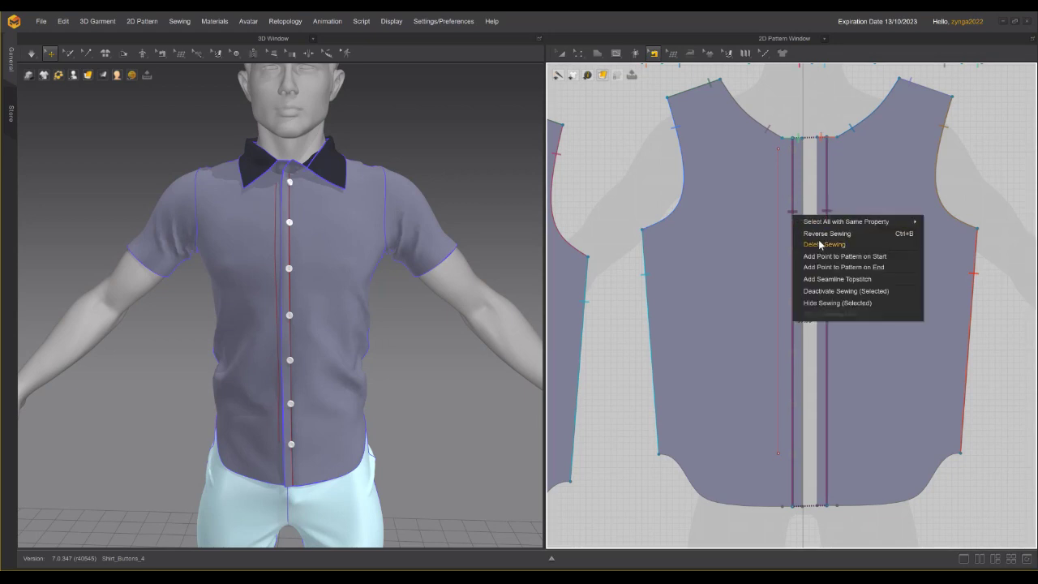
{"action": "left_click", "coordinate": [819, 244]}
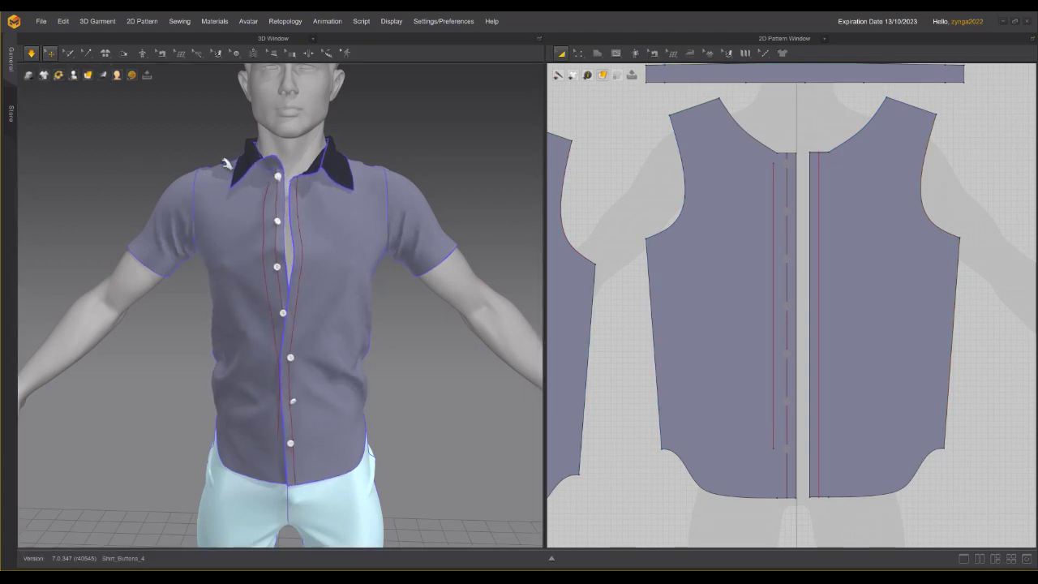
Undo the last simulation of the shirt and bring both front placket pieces into view
{"action": "key", "text": "ctrl+z"}
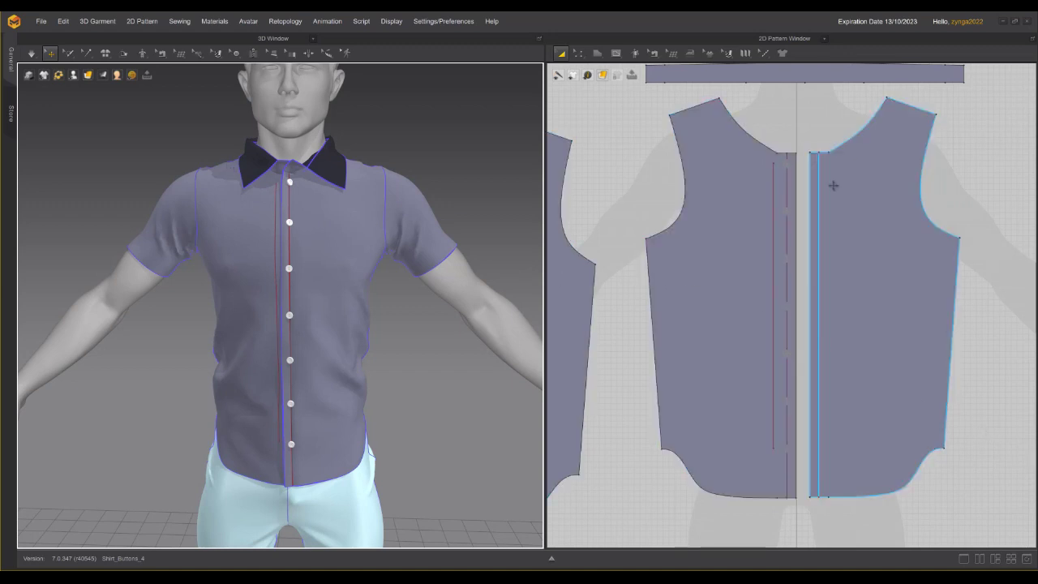
{"action": "middle_click_drag", "start_coordinate": [780, 127], "coordinate": [741, 133]}
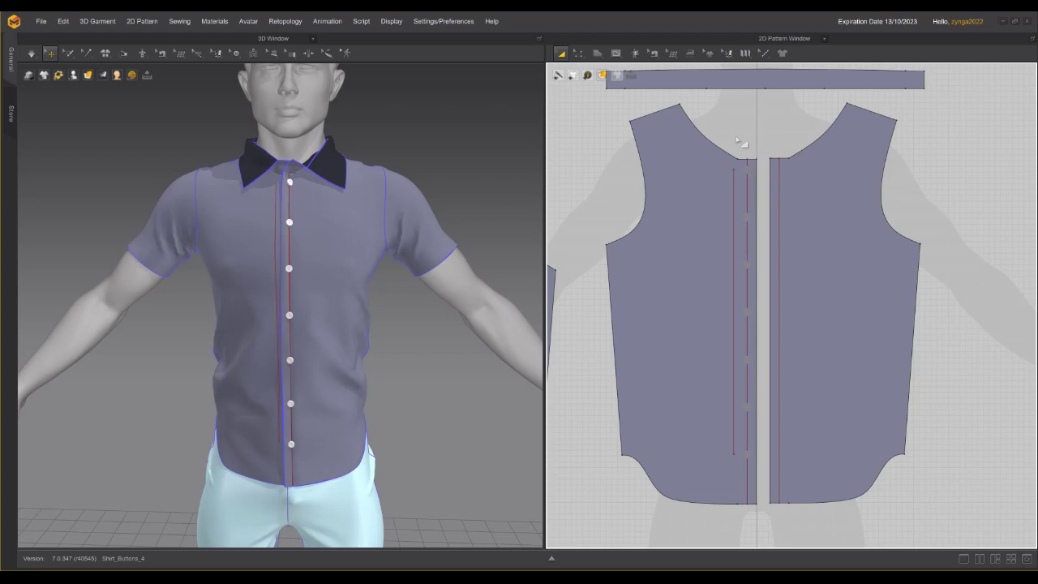
{"action": "scroll", "coordinate": [774, 148], "scroll_direction": "down", "scroll_amount": 4}
{"action": "scroll", "coordinate": [774, 148], "scroll_direction": "up", "scroll_amount": 6}
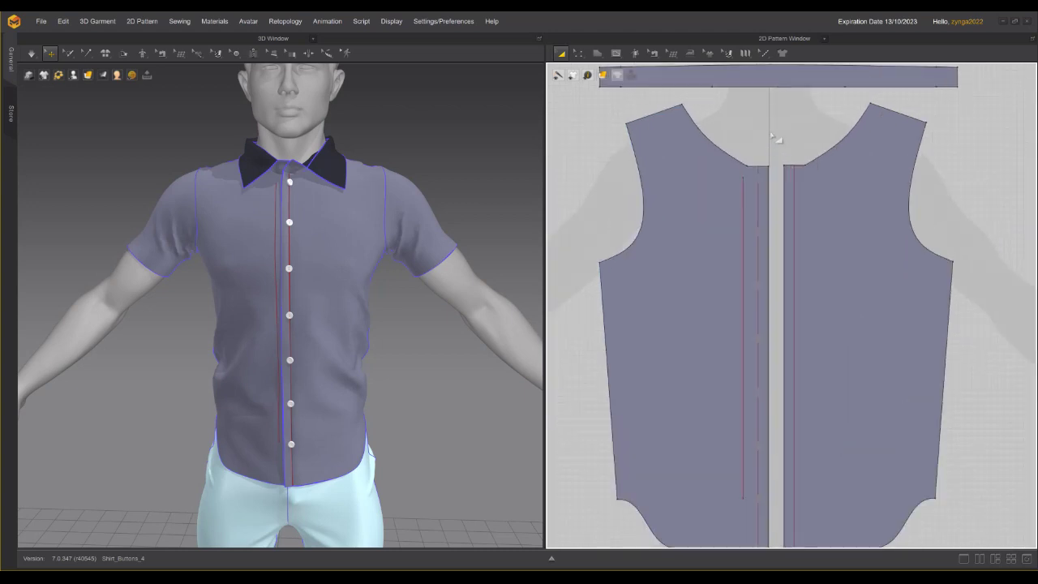
{"action": "middle_click_drag", "start_coordinate": [774, 139], "coordinate": [744, 105]}
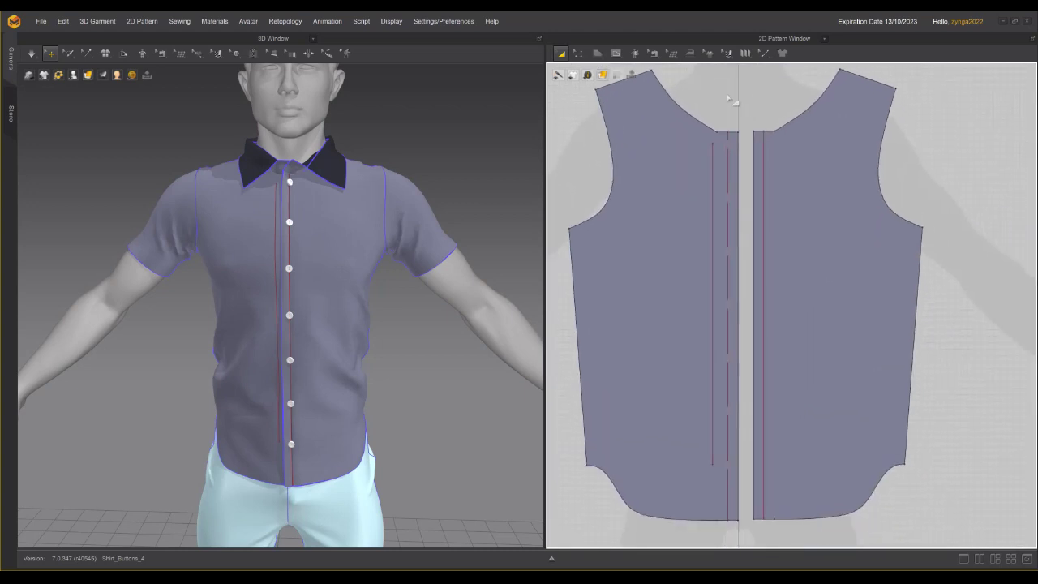
Place a buttonhole on the opposite front piece's placket line, level with the top button, using the Buttonhole tool
{"action": "left_click", "coordinate": [237, 54]}
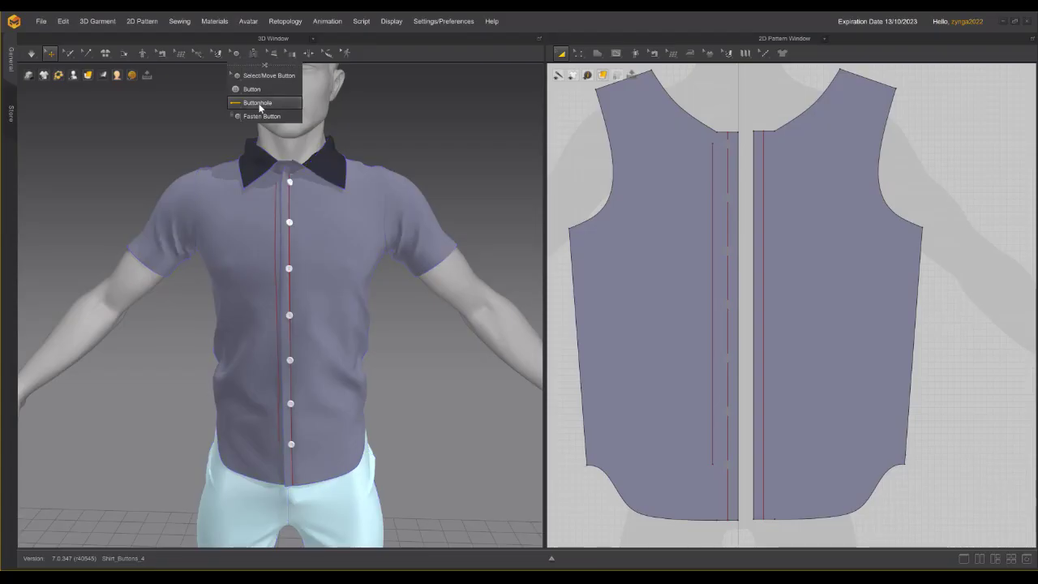
{"action": "left_click", "coordinate": [500, 298]}
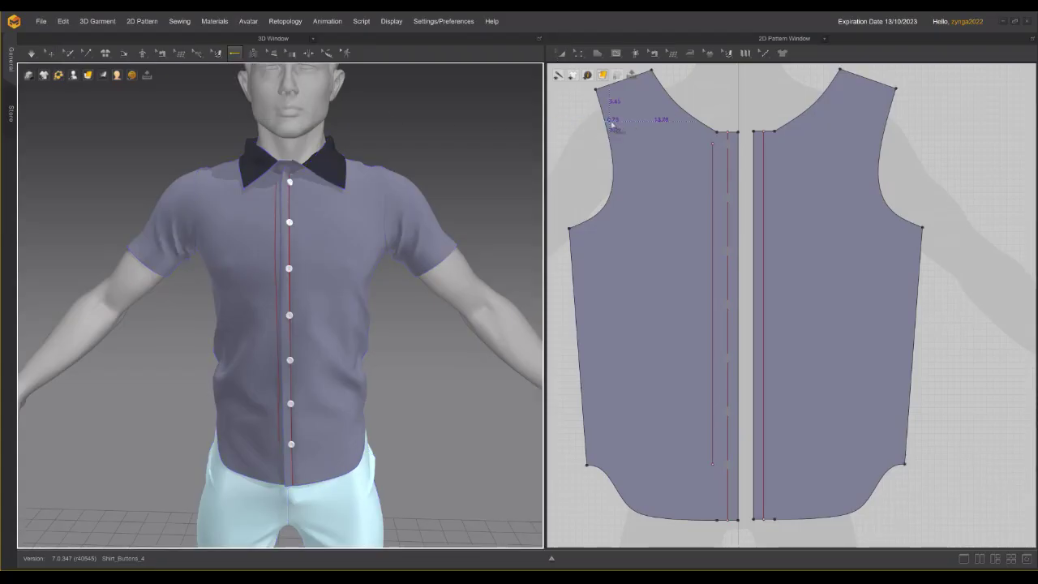
{"action": "scroll", "coordinate": [630, 124], "scroll_direction": "up", "scroll_amount": 3}
{"action": "scroll", "coordinate": [725, 151], "scroll_direction": "up", "scroll_amount": 4}
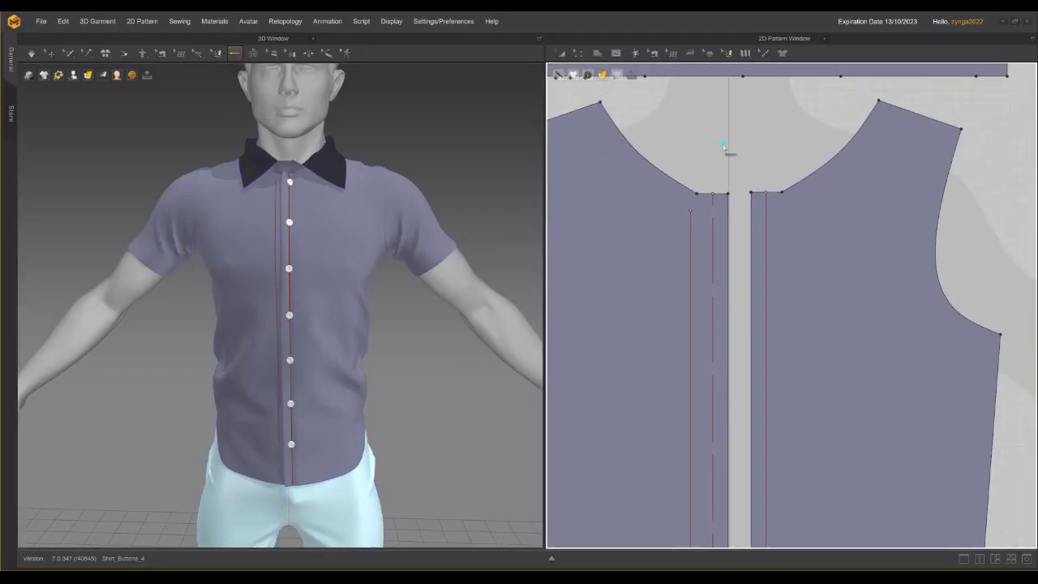
{"action": "scroll", "coordinate": [742, 160], "scroll_direction": "up", "scroll_amount": 4}
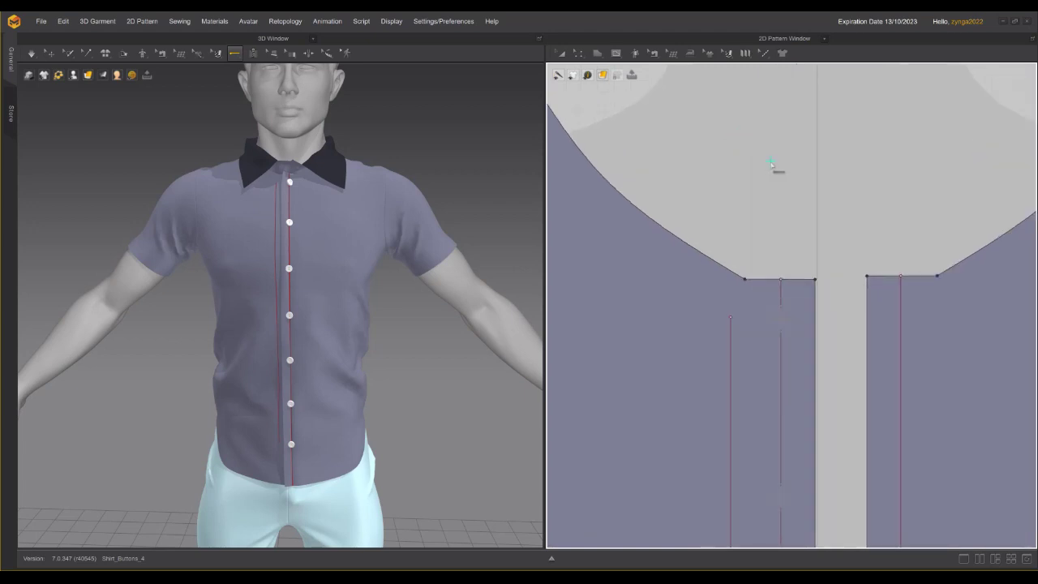
{"action": "middle_click_drag", "start_coordinate": [731, 124], "coordinate": [716, 95]}
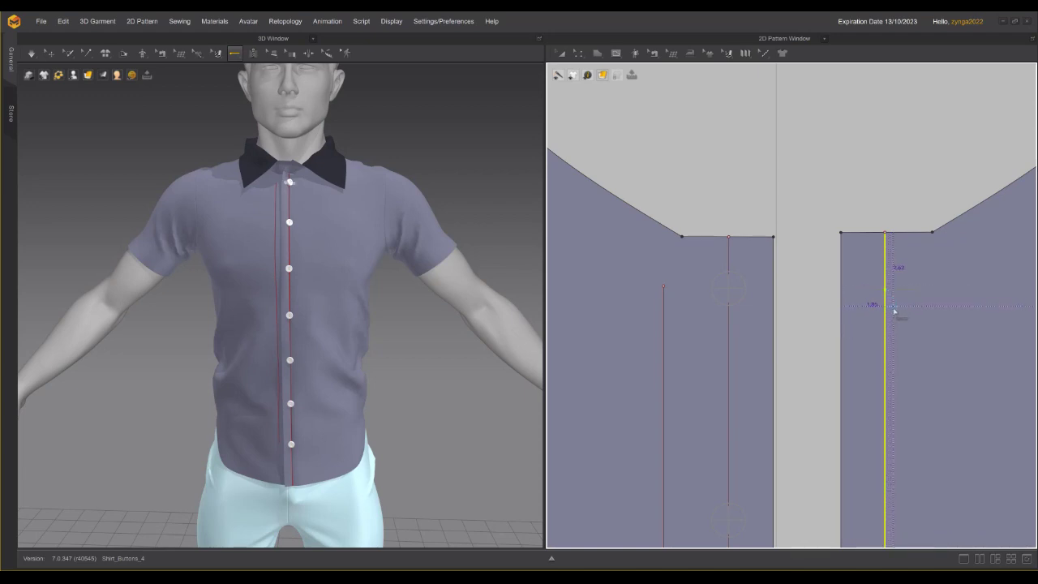
{"action": "scroll", "coordinate": [667, 143], "scroll_direction": "up", "scroll_amount": 5}
{"action": "middle_click_drag", "start_coordinate": [688, 144], "coordinate": [710, 102]}
Activate Select/Move Button and select the new buttonhole at the top of the placket line
{"action": "left_click", "coordinate": [238, 57]}
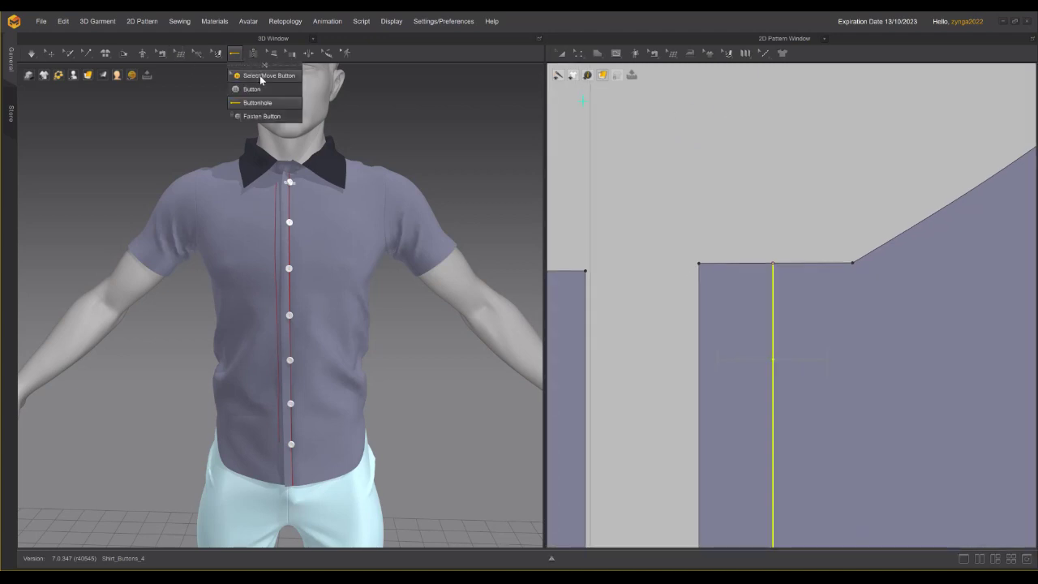
{"action": "left_click", "coordinate": [262, 76]}
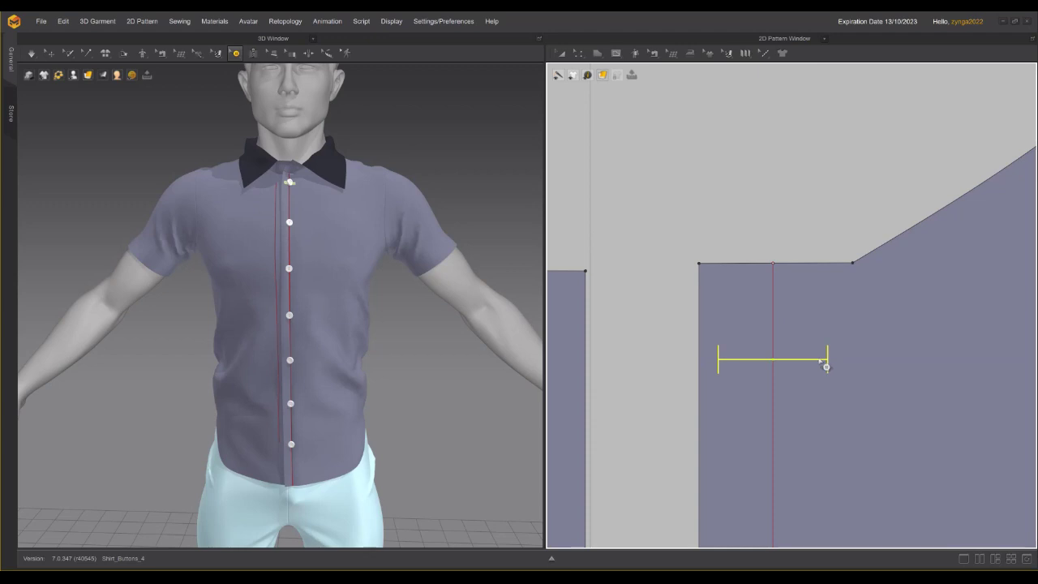
{"action": "scroll", "coordinate": [725, 220], "scroll_direction": "down", "scroll_amount": 3}
{"action": "middle_click_drag", "start_coordinate": [726, 219], "coordinate": [822, 203]}
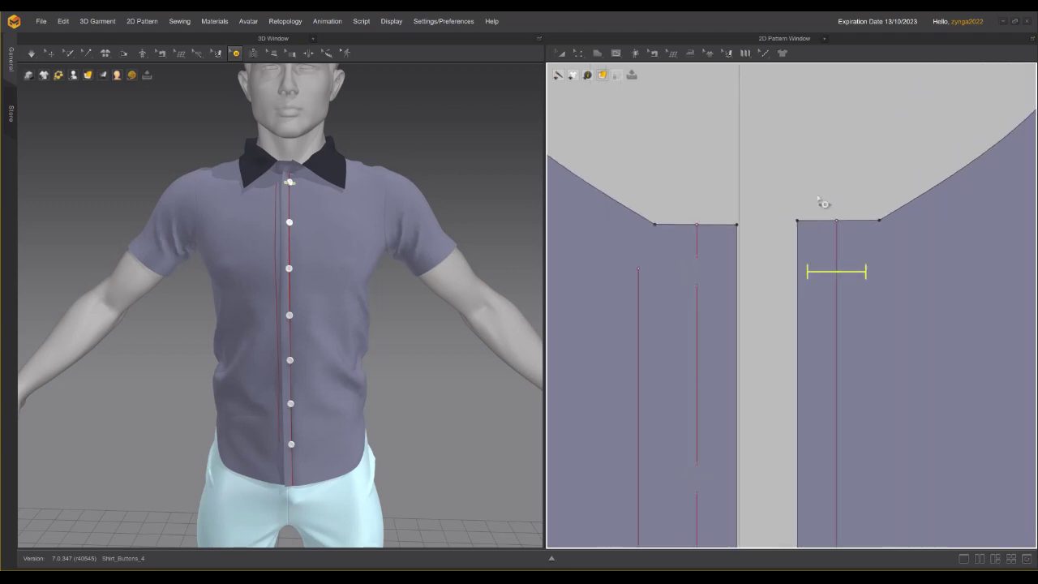
{"action": "left_click", "coordinate": [715, 282]}
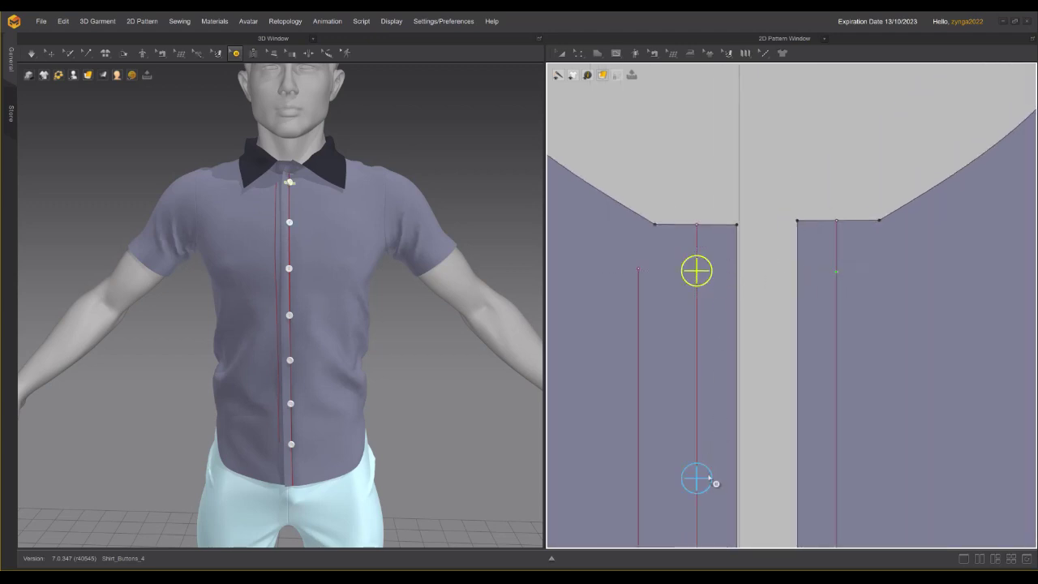
{"action": "left_click", "coordinate": [831, 281]}
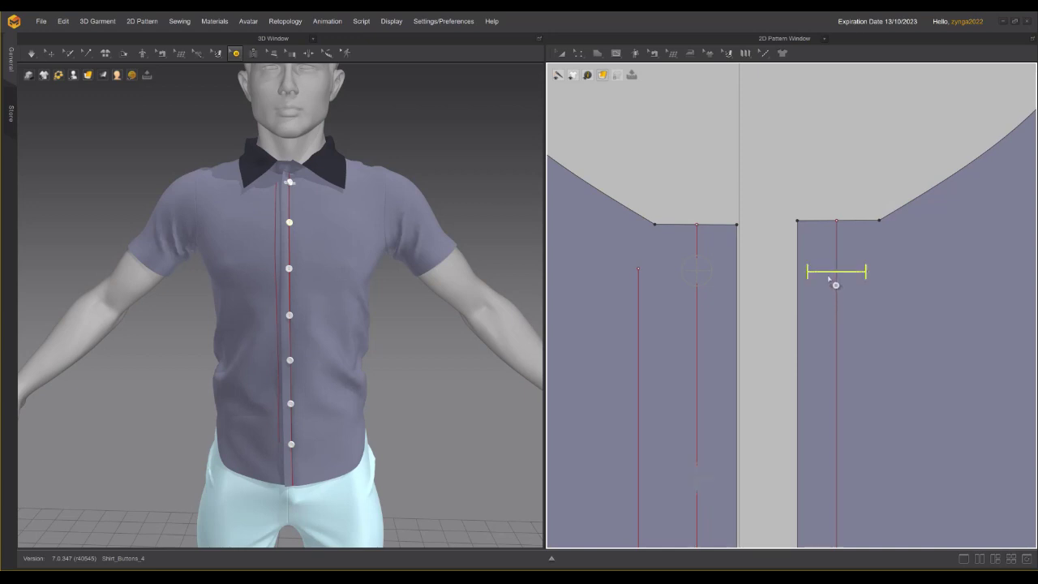
{"action": "middle_click_drag", "start_coordinate": [816, 174], "coordinate": [788, 73]}
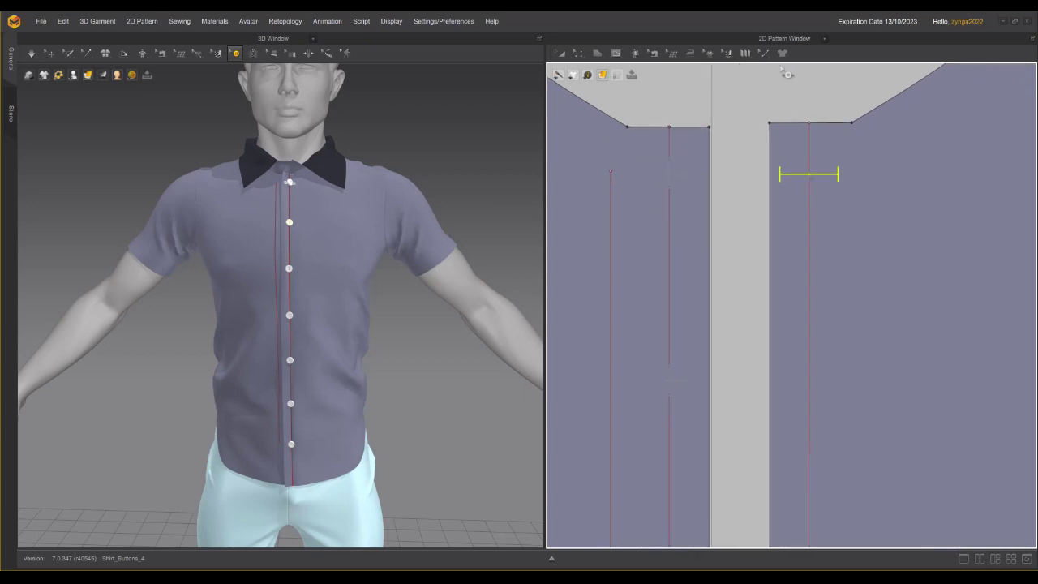
Copy the top buttonhole and position the pasted copy below it on the same placket line
{"action": "right_click", "coordinate": [800, 176]}
{"action": "key", "text": "Escape"}
{"action": "right_click", "coordinate": [801, 179]}
{"action": "left_click", "coordinate": [816, 200]}
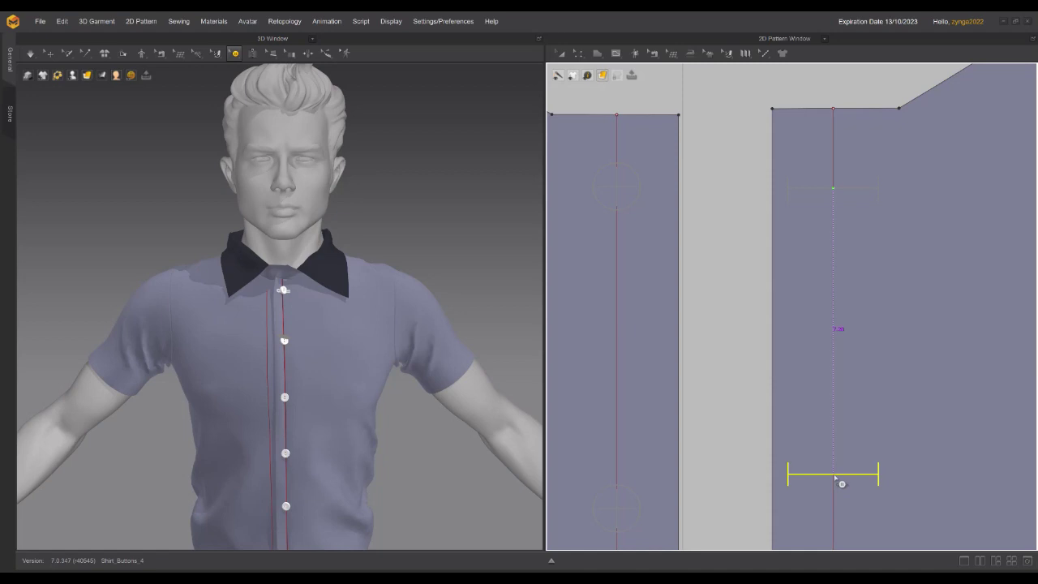
{"action": "left_click", "coordinate": [836, 479]}
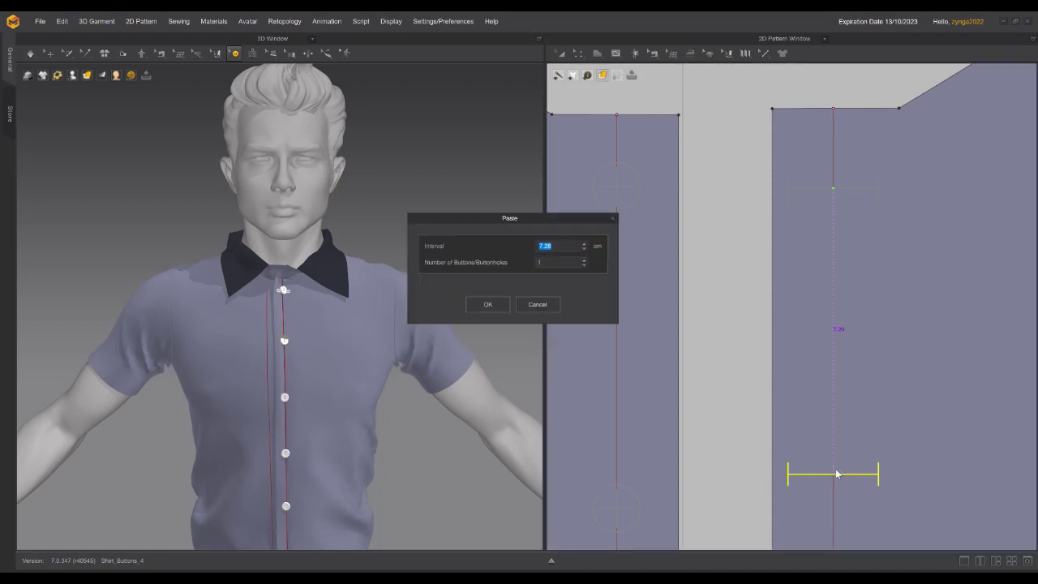
Paste the buttonholes down the placket with an interval of 8.20 cm and a count of 6
{"action": "left_click_drag", "start_coordinate": [560, 217], "coordinate": [683, 220]}
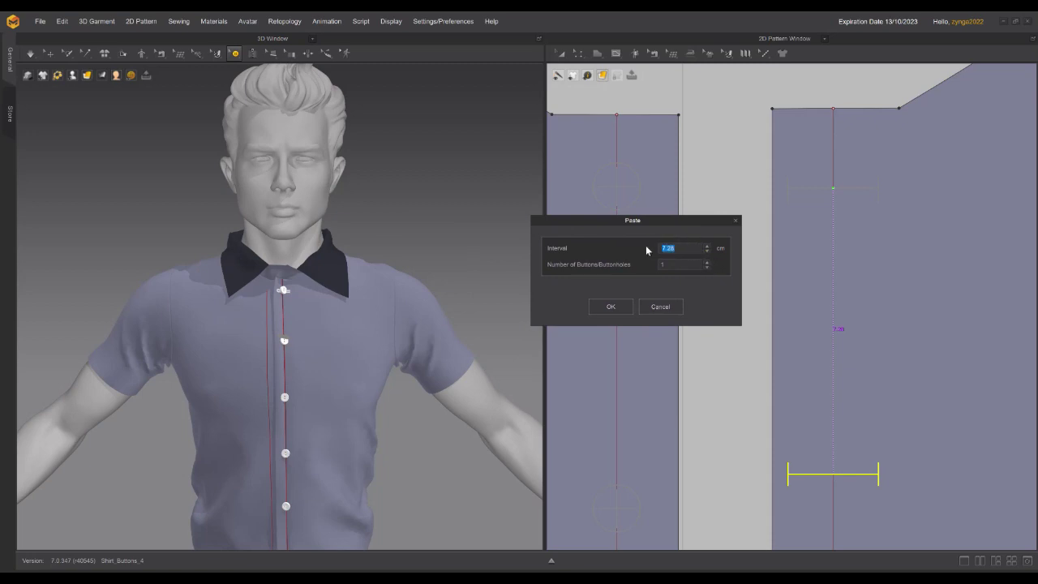
{"action": "type", "text": "8"}
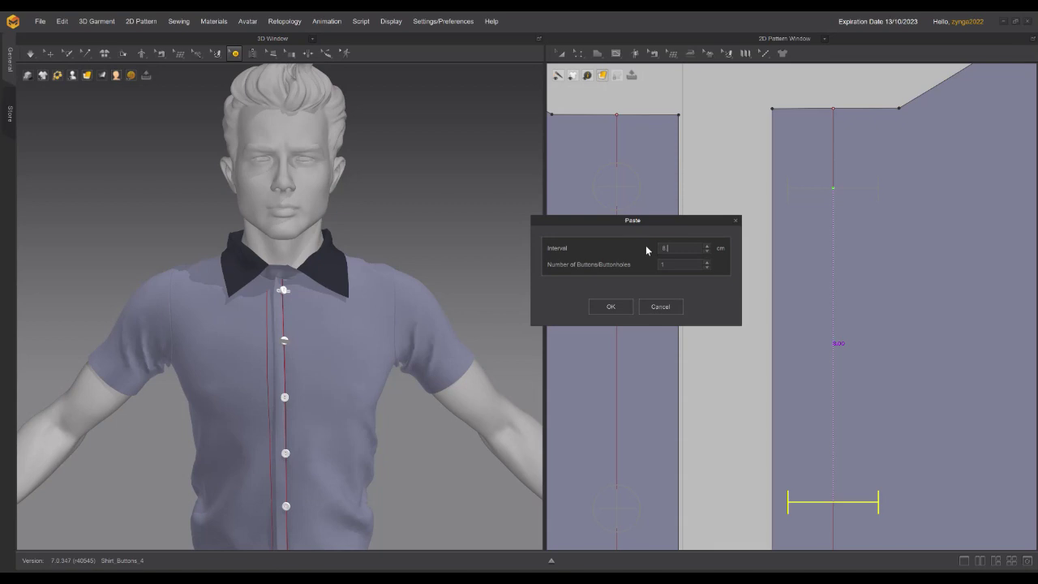
{"action": "type", "text": ".3"}
{"action": "key", "text": "Tab"}
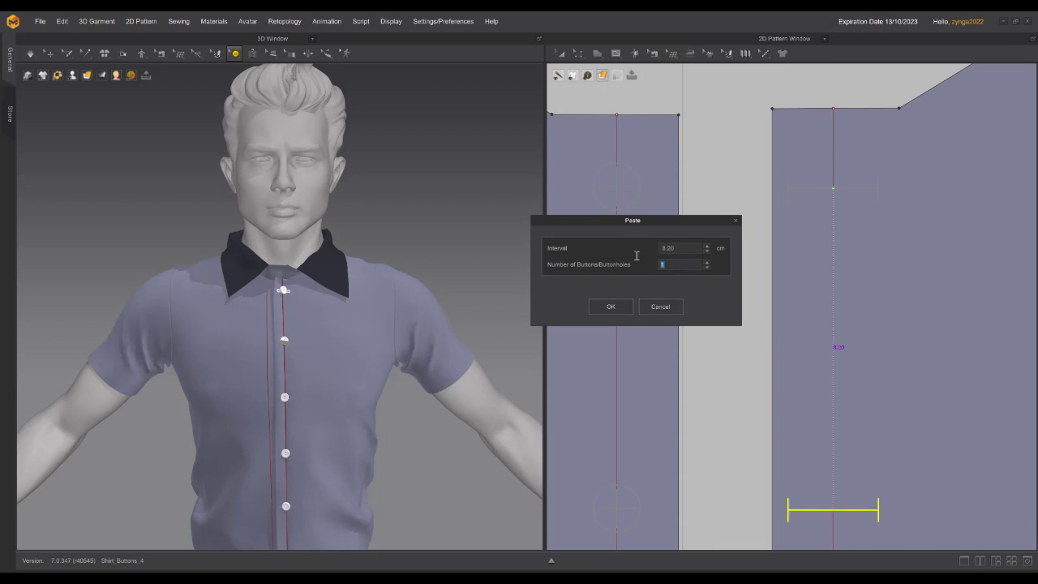
{"action": "type", "text": "6"}
{"action": "left_click", "coordinate": [610, 307]}
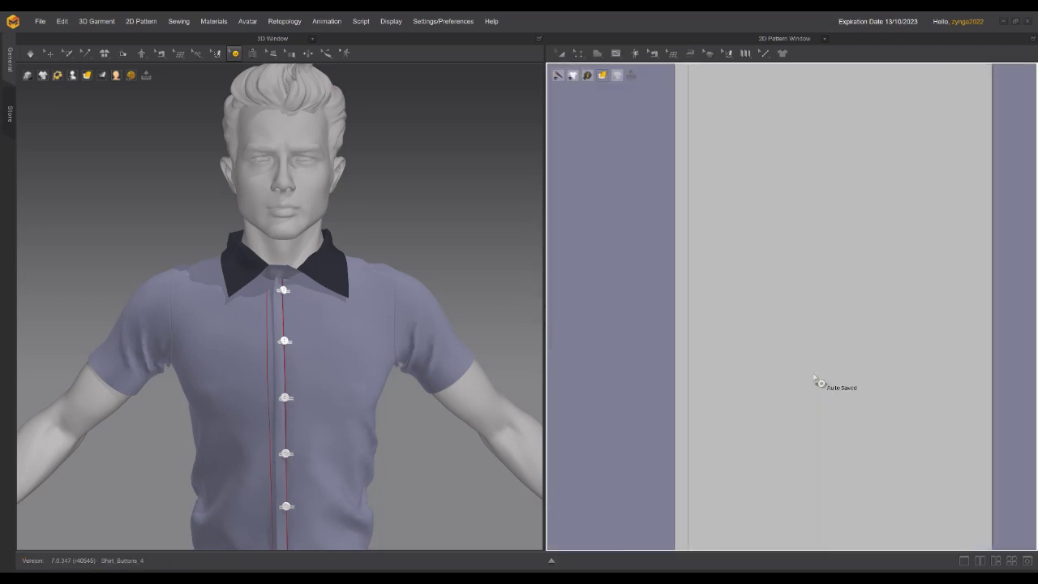
{"action": "scroll", "coordinate": [252, 328], "scroll_direction": "up", "scroll_amount": 5}
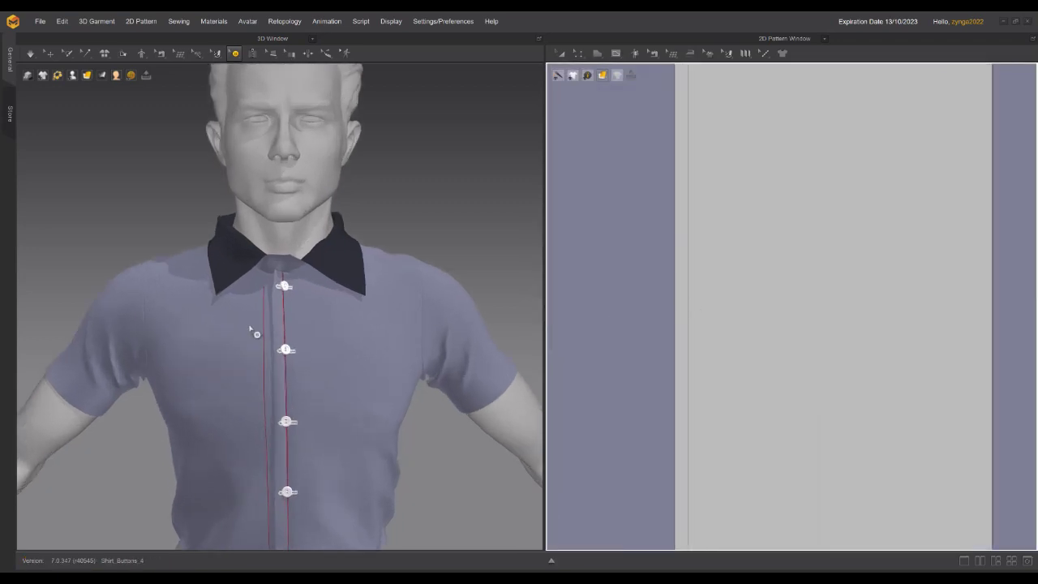
Examine the pasted buttonholes against the buttons along the full length of the shirt's front placket in 3D
{"action": "scroll", "coordinate": [257, 325], "scroll_direction": "up", "scroll_amount": 3}
{"action": "middle_click_drag", "start_coordinate": [267, 365], "coordinate": [271, 221]}
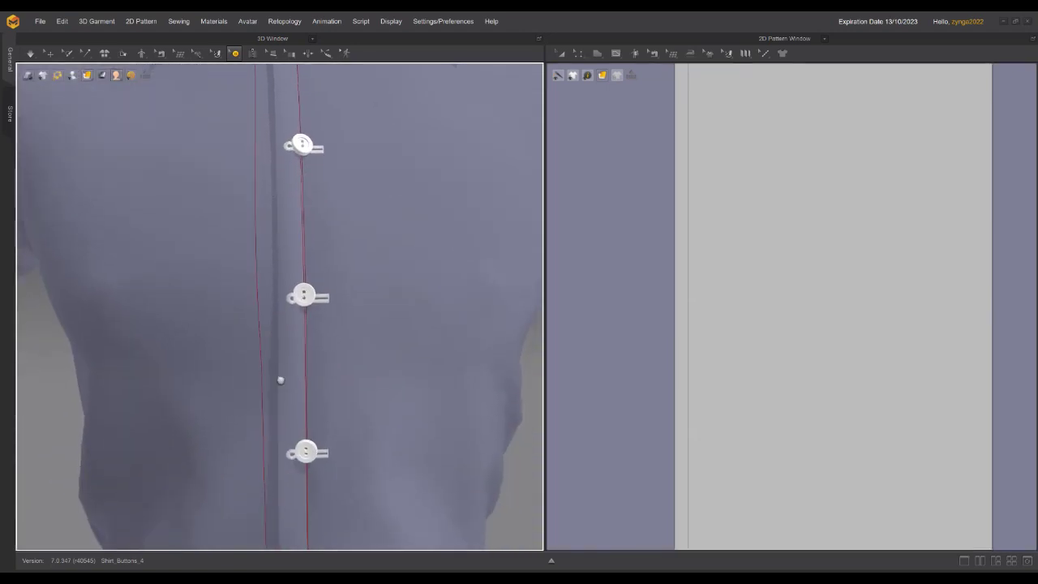
{"action": "middle_click_drag", "start_coordinate": [281, 378], "coordinate": [275, 274]}
{"action": "middle_click_drag", "start_coordinate": [294, 352], "coordinate": [320, 256]}
{"action": "scroll", "coordinate": [303, 349], "scroll_direction": "down", "scroll_amount": 3}
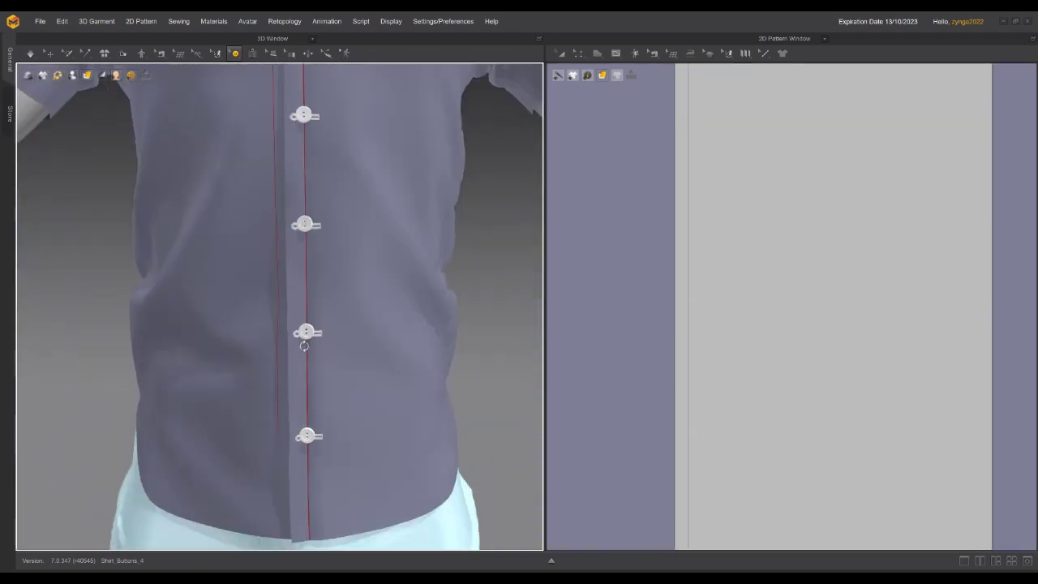
{"action": "middle_click_drag", "start_coordinate": [309, 331], "coordinate": [294, 495]}
{"action": "middle_click_drag", "start_coordinate": [310, 349], "coordinate": [295, 499]}
{"action": "middle_click_drag", "start_coordinate": [301, 386], "coordinate": [308, 419]}
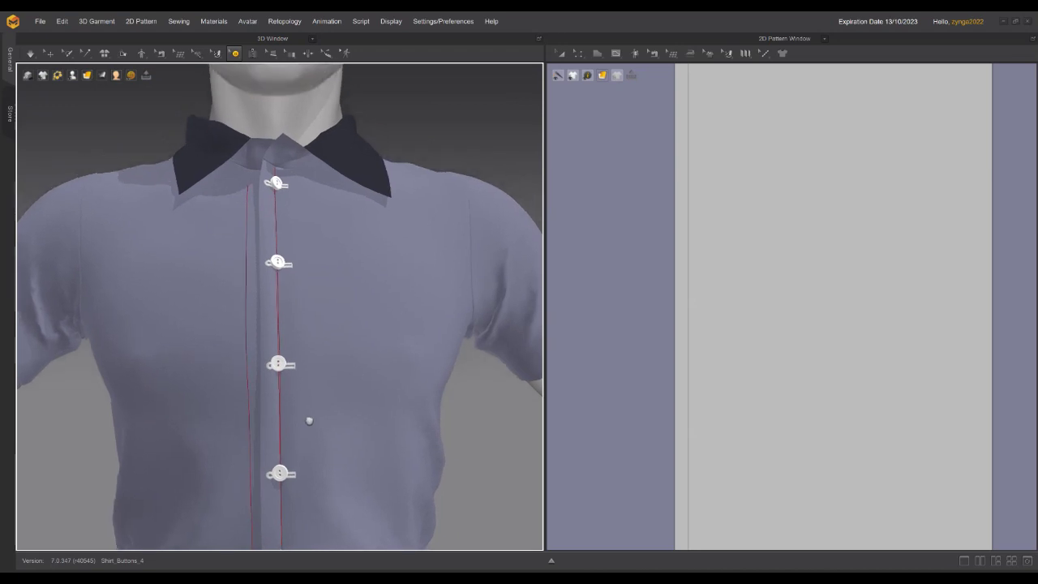
{"action": "scroll", "coordinate": [310, 420], "scroll_direction": "up", "scroll_amount": 4}
{"action": "right_click_drag", "start_coordinate": [312, 406], "coordinate": [323, 427]}
{"action": "scroll", "coordinate": [323, 426], "scroll_direction": "down", "scroll_amount": 5}
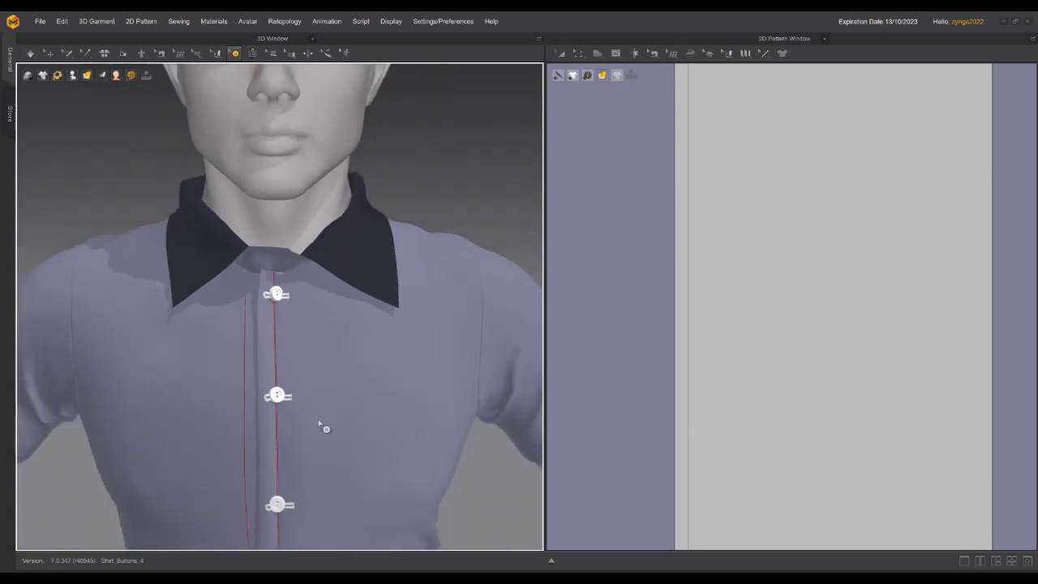
{"action": "middle_click_drag", "start_coordinate": [322, 426], "coordinate": [340, 371]}
{"action": "scroll", "coordinate": [339, 370], "scroll_direction": "down", "scroll_amount": 4}
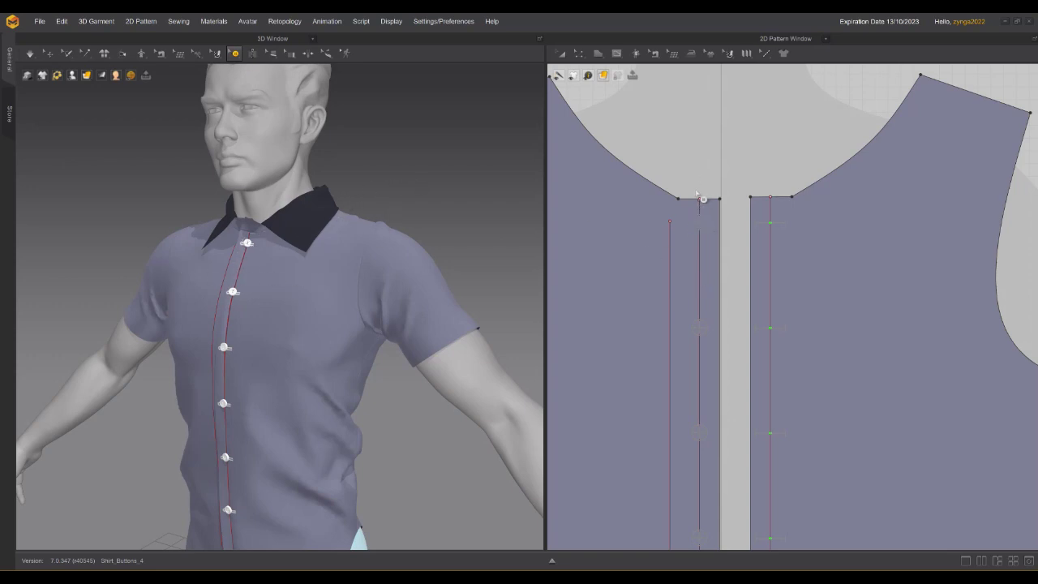
Fasten the third button from the top to its matching buttonhole with the Fasten Button tool
{"action": "middle_click_drag", "start_coordinate": [737, 305], "coordinate": [723, 234]}
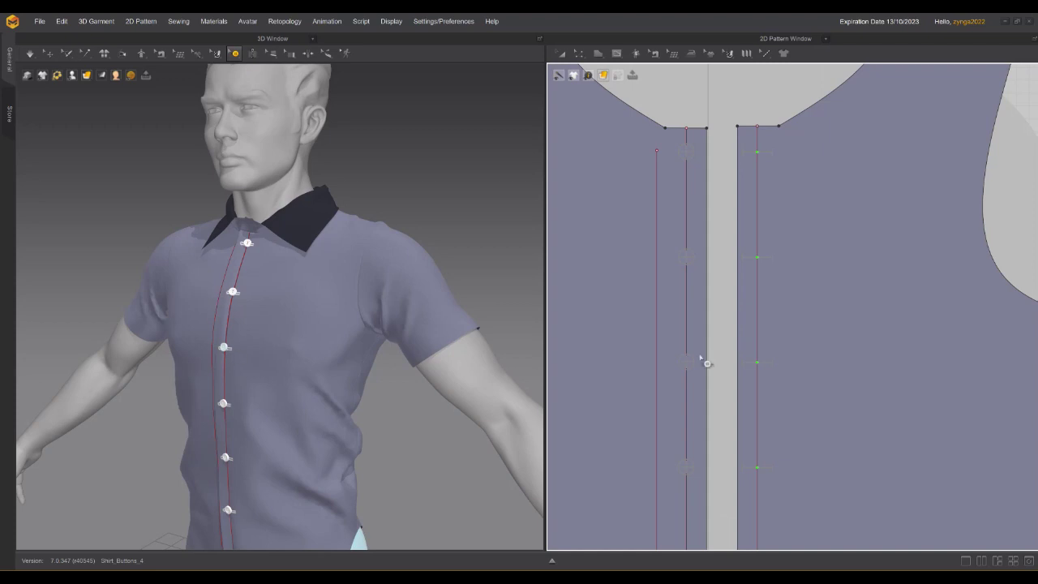
{"action": "left_click", "coordinate": [237, 54]}
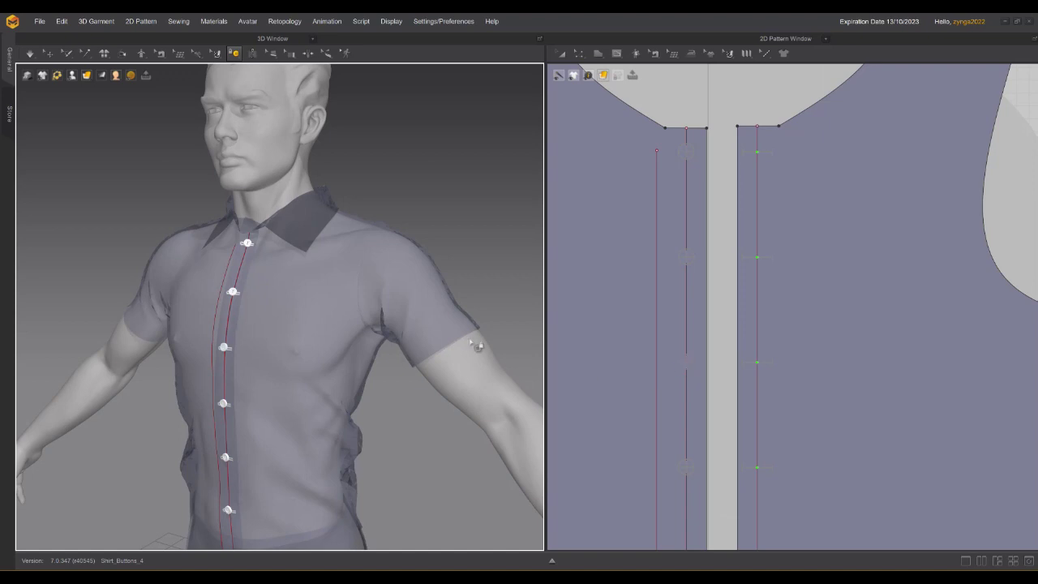
{"action": "middle_click_drag", "start_coordinate": [724, 389], "coordinate": [701, 337]}
{"action": "scroll", "coordinate": [732, 358], "scroll_direction": "up", "scroll_amount": 2}
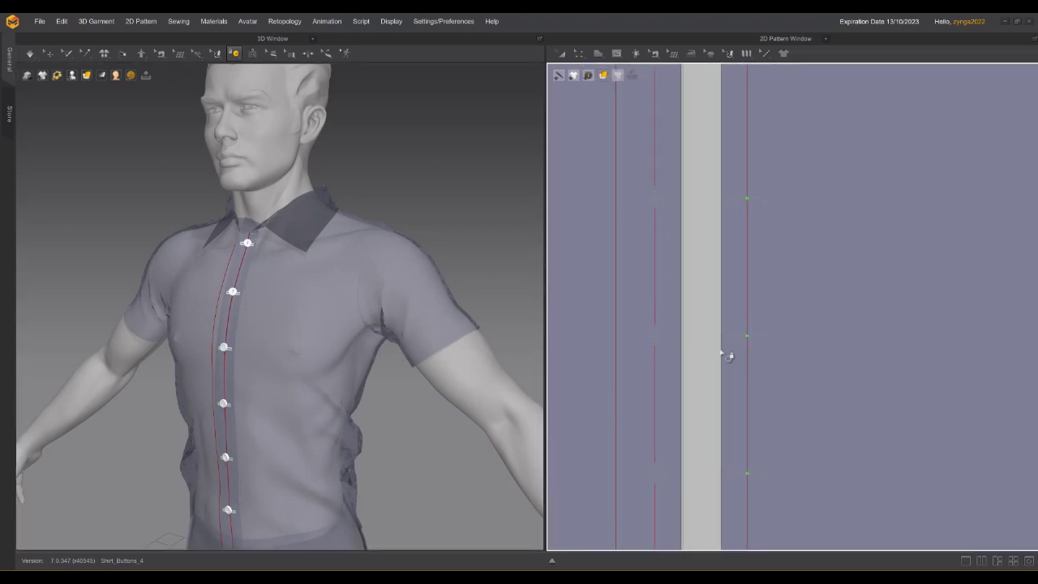
{"action": "left_click", "coordinate": [664, 340]}
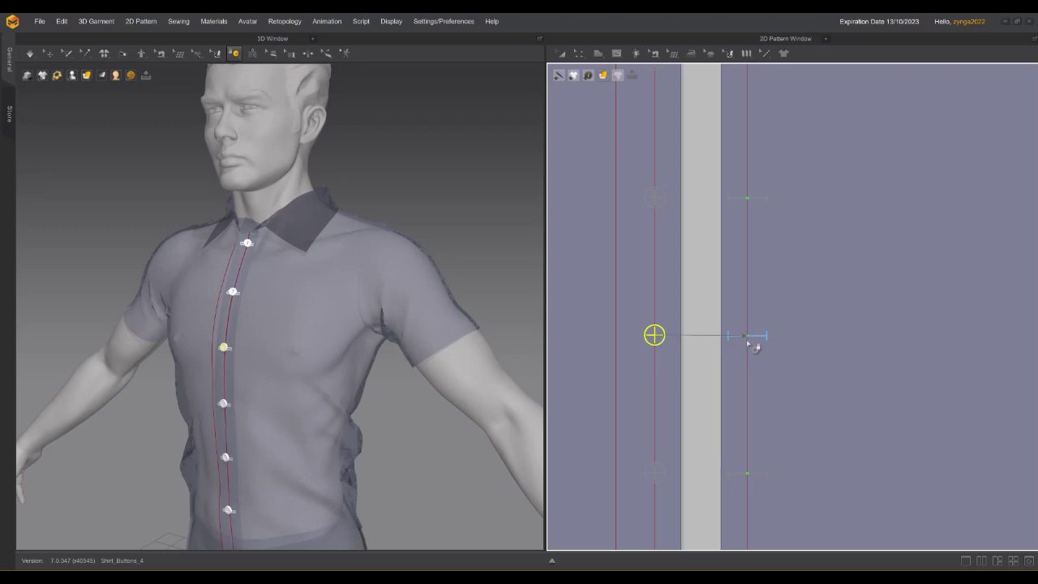
{"action": "left_click", "coordinate": [748, 339]}
Fasten the fourth and fifth buttons from the top to their matching buttonholes on the opposite front piece
{"action": "middle_click_drag", "start_coordinate": [704, 430], "coordinate": [724, 287]}
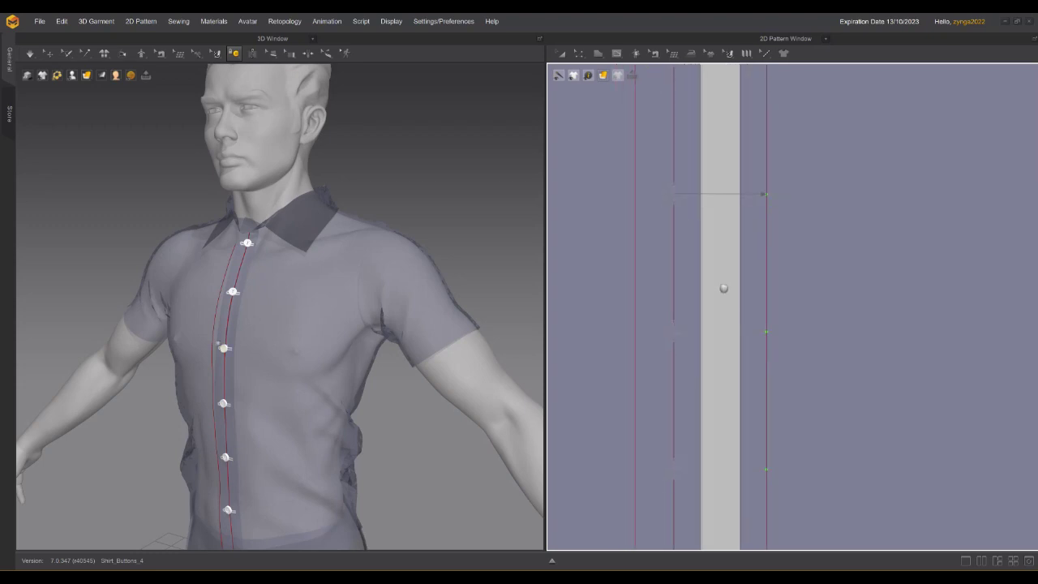
{"action": "left_click", "coordinate": [673, 331]}
{"action": "left_click", "coordinate": [763, 338]}
{"action": "middle_click_drag", "start_coordinate": [744, 429], "coordinate": [733, 331]}
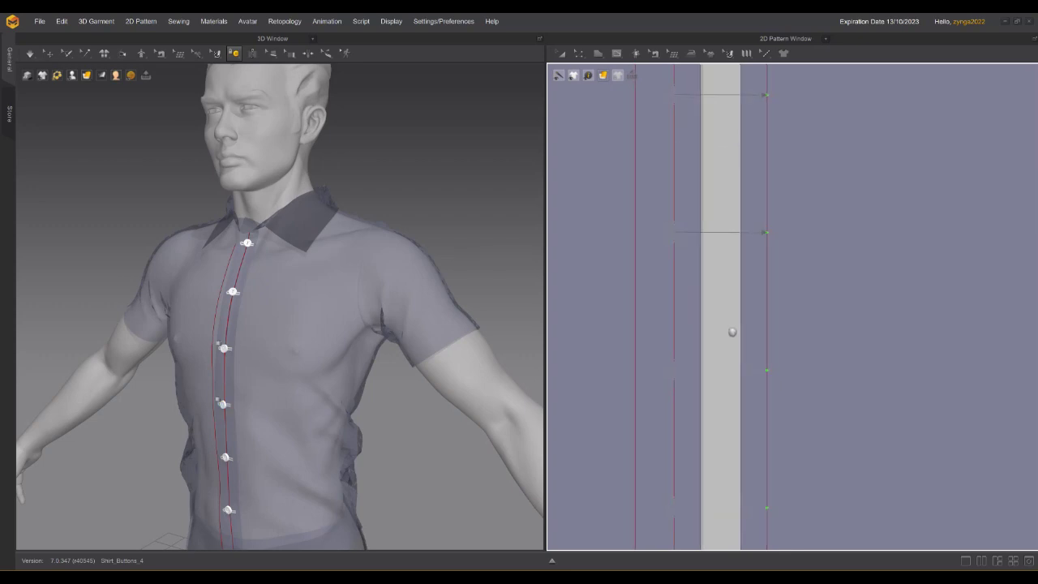
{"action": "left_click", "coordinate": [674, 370]}
{"action": "left_click", "coordinate": [768, 372]}
Fasten the two lowest buttons to their matching buttonholes on the opposite front piece
{"action": "left_click", "coordinate": [678, 379]}
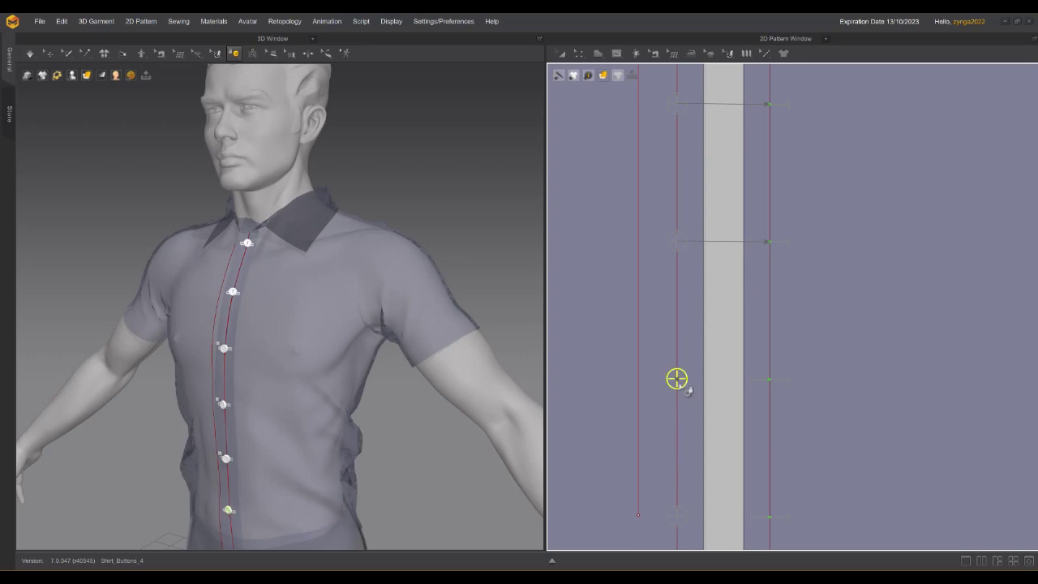
{"action": "left_click", "coordinate": [770, 379]}
{"action": "left_click", "coordinate": [681, 421]}
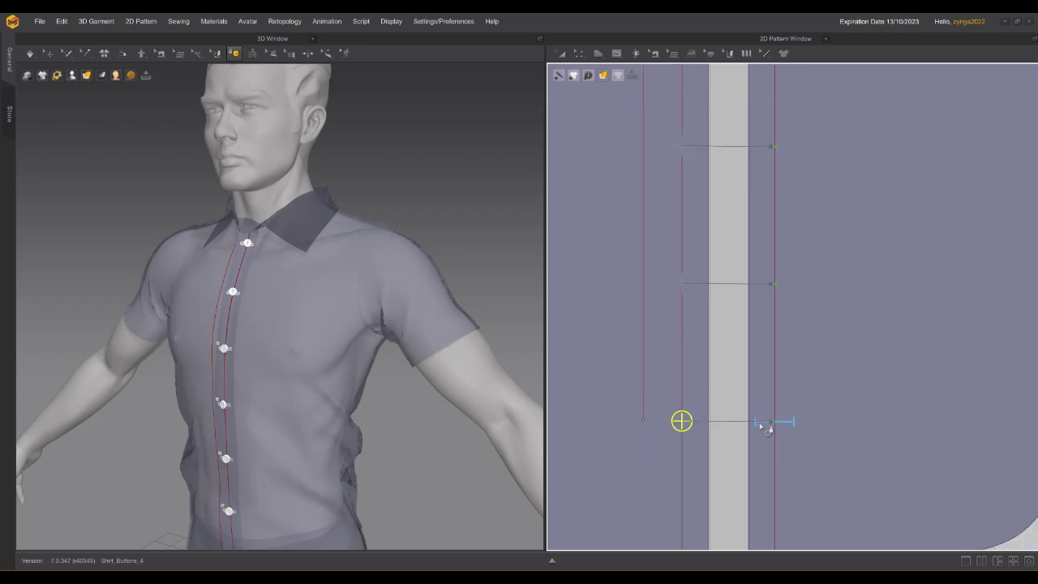
{"action": "left_click", "coordinate": [769, 422]}
{"action": "scroll", "coordinate": [769, 422], "scroll_direction": "down", "scroll_amount": 3}
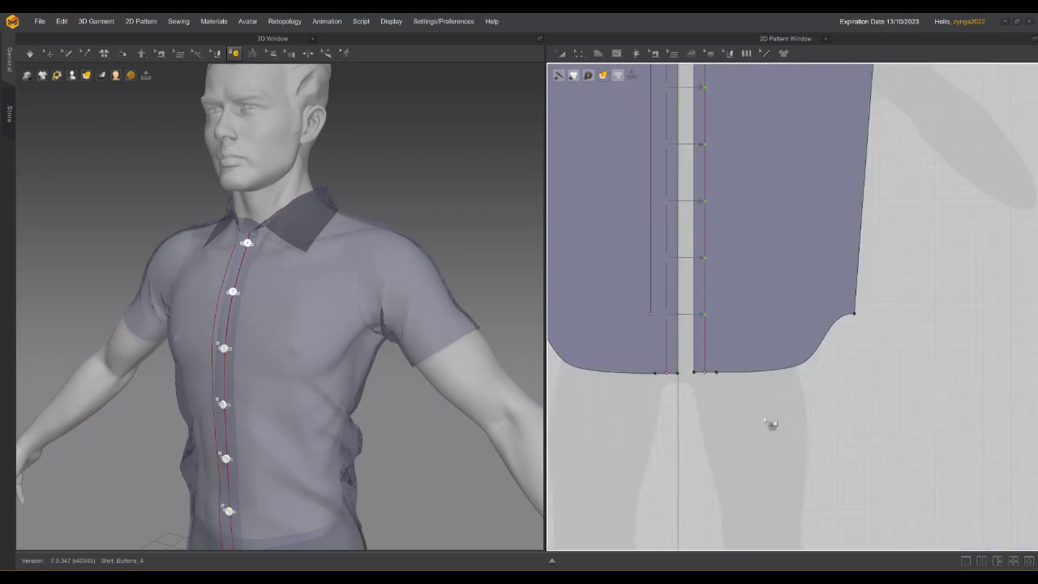
{"action": "scroll", "coordinate": [770, 421], "scroll_direction": "up", "scroll_amount": 2}
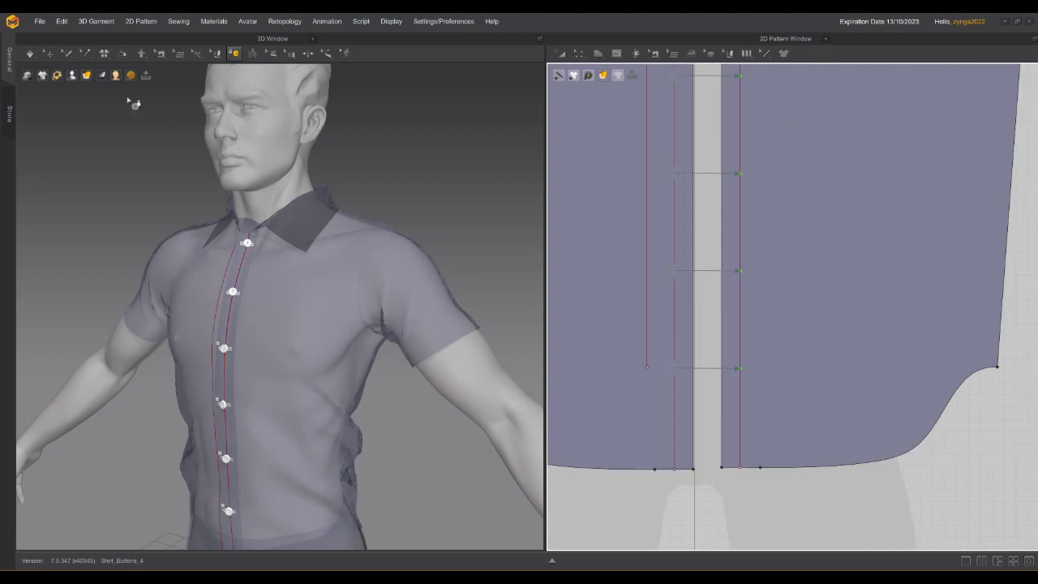
Run the simulation and pull the upper edge of the buttonhole-side front piece outward to open the collar
{"action": "left_click", "coordinate": [31, 55]}
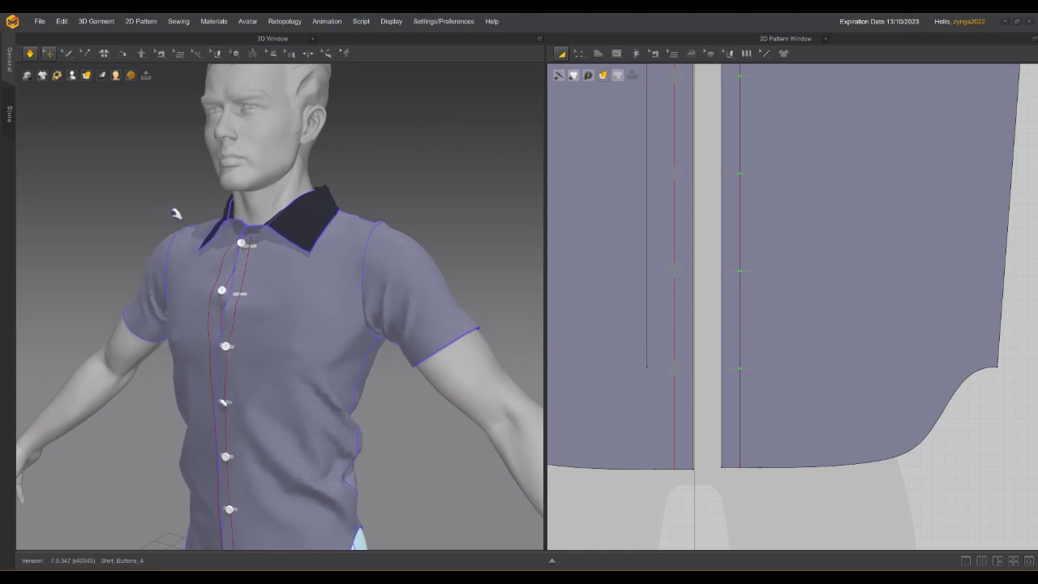
{"action": "mouse_move", "coordinate": [174, 213]}
{"action": "right_mouse_down"}
{"action": "mouse_move", "coordinate": [197, 209]}
{"action": "mouse_move", "coordinate": [184, 211]}
{"action": "right_mouse_up"}
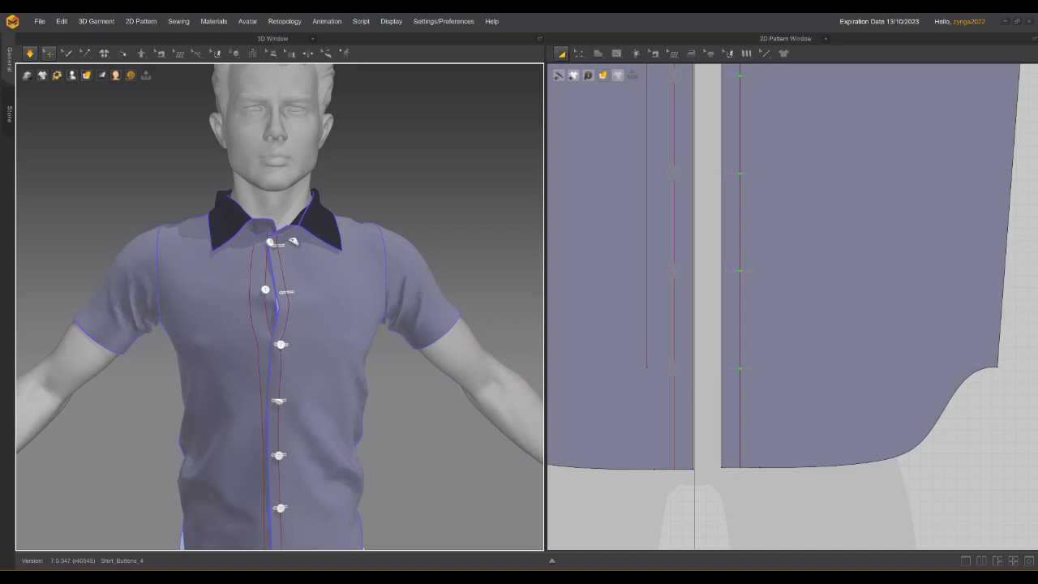
{"action": "left_click_drag", "start_coordinate": [295, 242], "coordinate": [336, 252]}
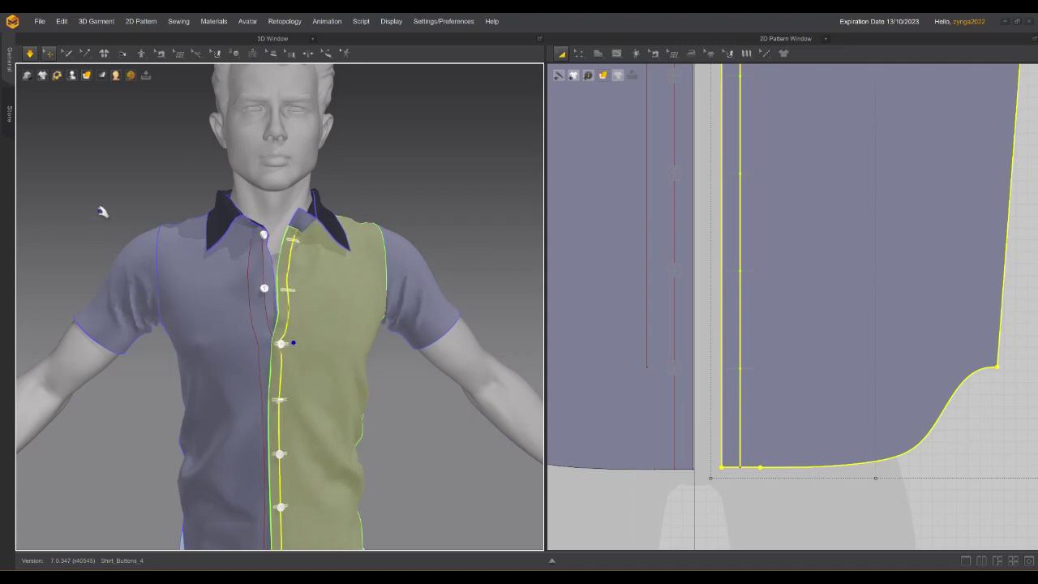
Tug the fourth button from the top during simulation to test the fastening, viewing the placket from the side
{"action": "right_click_drag", "start_coordinate": [102, 211], "coordinate": [58, 214]}
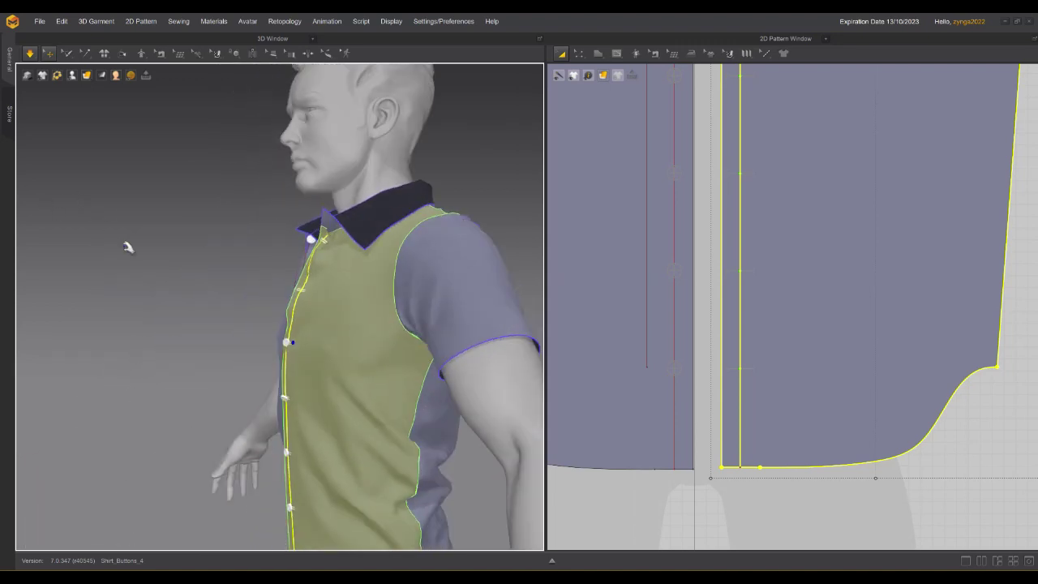
{"action": "scroll", "coordinate": [128, 252], "scroll_direction": "up", "scroll_amount": 4}
{"action": "scroll", "coordinate": [127, 252], "scroll_direction": "down", "scroll_amount": 6}
{"action": "scroll", "coordinate": [125, 257], "scroll_direction": "up", "scroll_amount": 3}
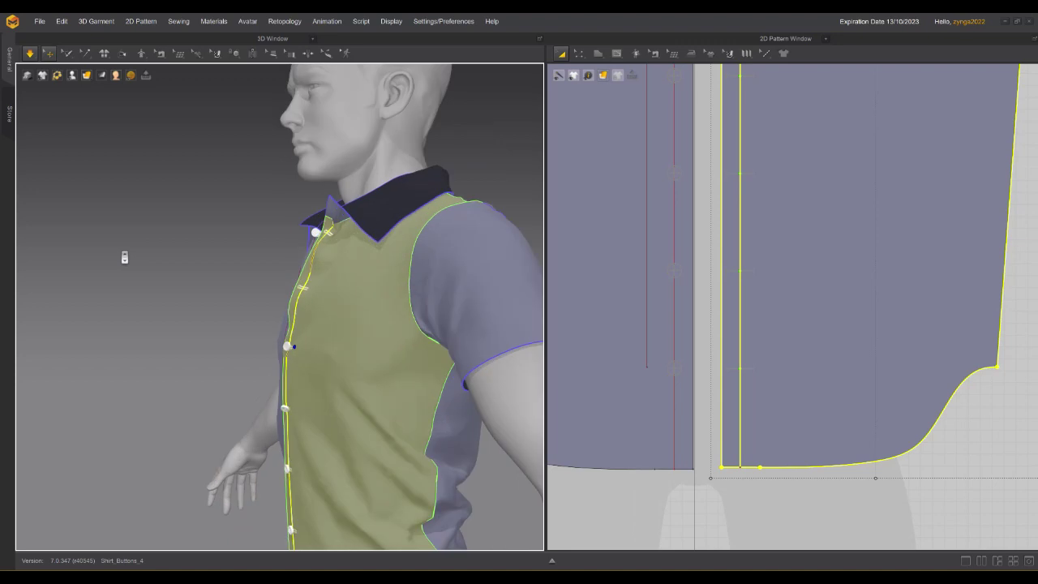
{"action": "scroll", "coordinate": [124, 257], "scroll_direction": "up", "scroll_amount": 2}
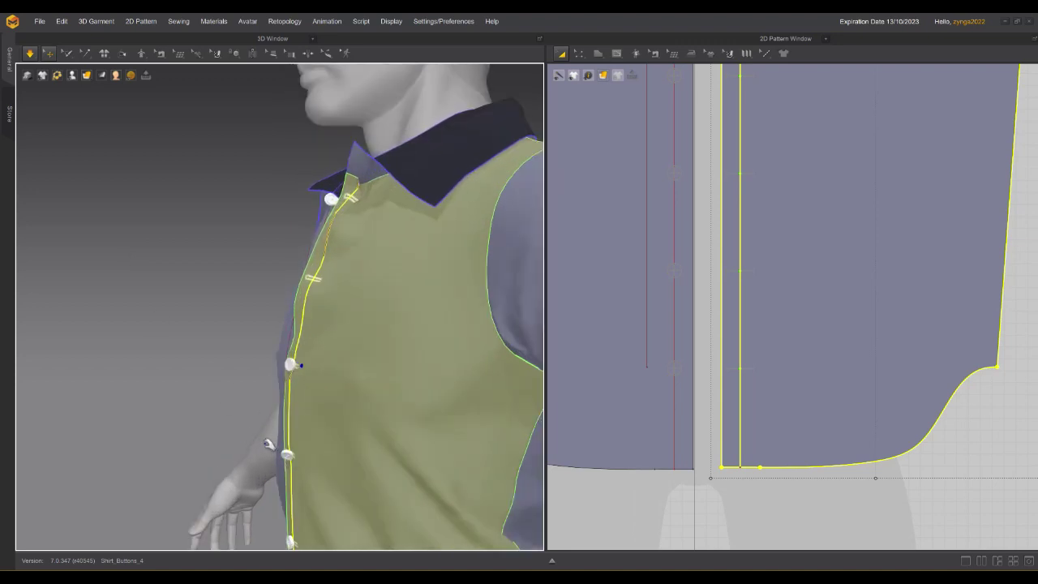
{"action": "left_click_drag", "start_coordinate": [287, 457], "coordinate": [281, 455]}
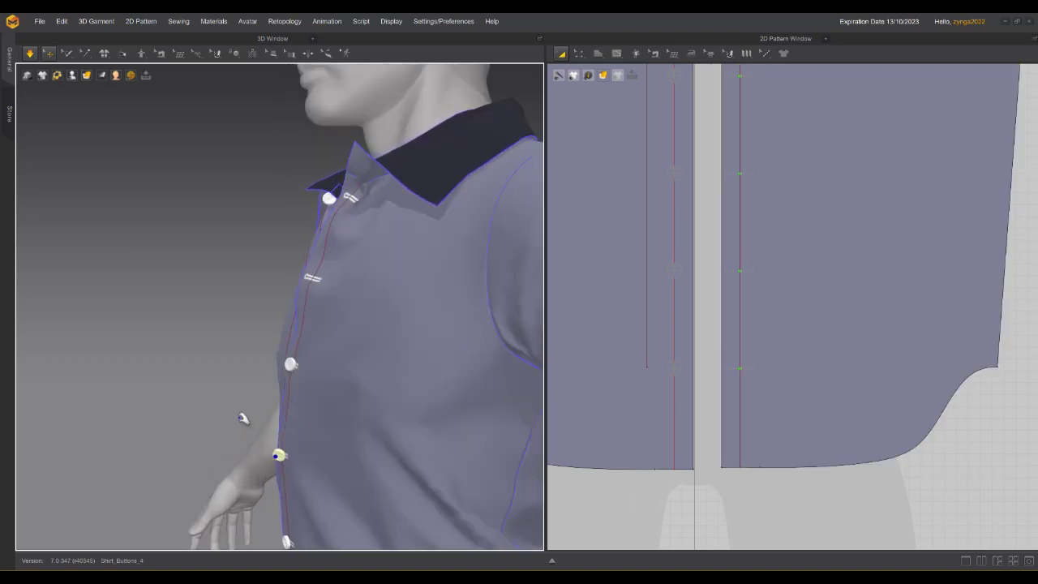
{"action": "mouse_move", "coordinate": [234, 387]}
{"action": "right_mouse_down"}
{"action": "mouse_move", "coordinate": [297, 387]}
{"action": "mouse_move", "coordinate": [219, 412]}
{"action": "mouse_move", "coordinate": [235, 397]}
{"action": "mouse_move", "coordinate": [234, 406]}
{"action": "mouse_move", "coordinate": [308, 392]}
{"action": "mouse_move", "coordinate": [244, 399]}
{"action": "right_mouse_up"}
{"action": "scroll", "coordinate": [234, 407], "scroll_direction": "down", "scroll_amount": 5}
{"action": "scroll", "coordinate": [157, 209], "scroll_direction": "down", "scroll_amount": 4}
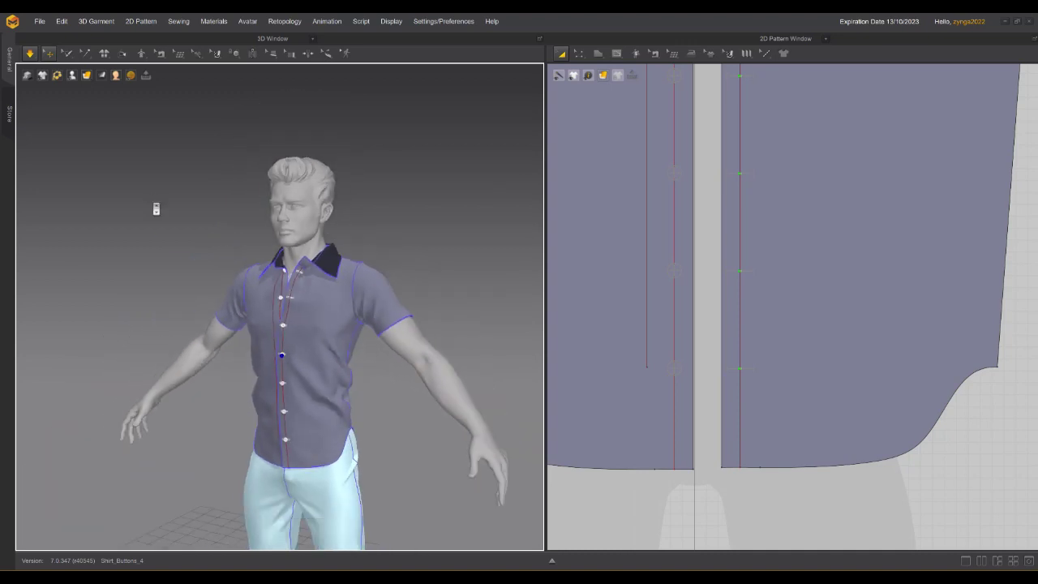
{"action": "scroll", "coordinate": [155, 209], "scroll_direction": "up", "scroll_amount": 5}
{"action": "mouse_move", "coordinate": [155, 210]}
{"action": "right_mouse_down"}
{"action": "mouse_move", "coordinate": [227, 208]}
{"action": "mouse_move", "coordinate": [155, 209]}
{"action": "right_mouse_up"}
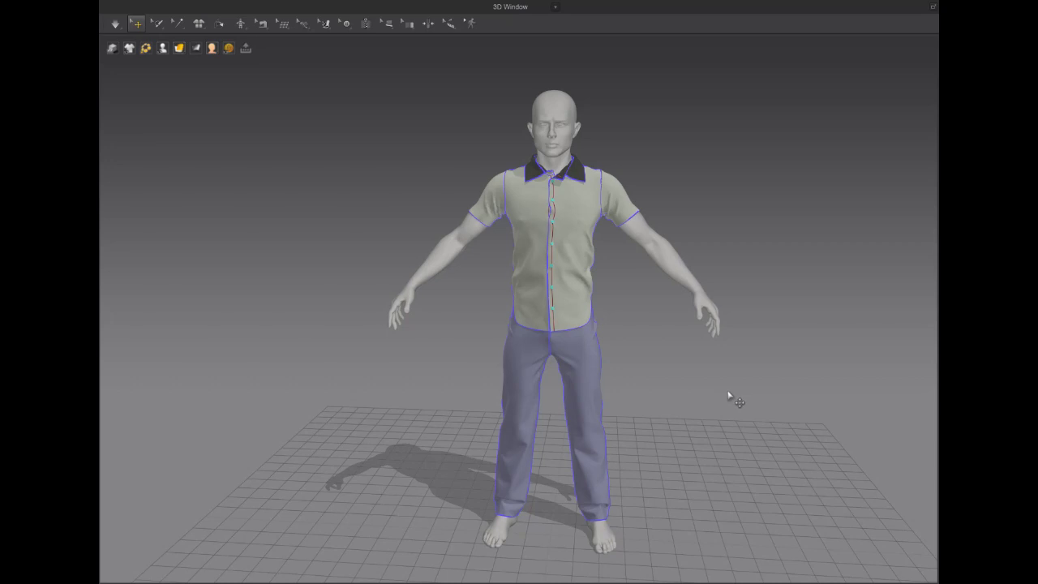
Delete the two internal placket lines running through the buttons and buttonholes on the front pieces, using Edit Pattern
{"action": "right_click_drag", "start_coordinate": [728, 396], "coordinate": [841, 397]}
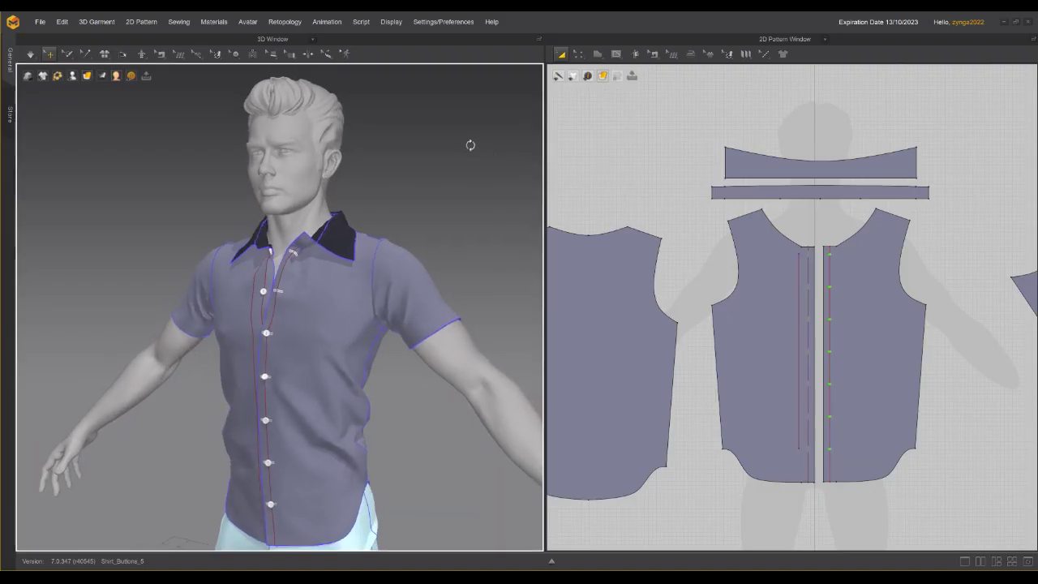
{"action": "right_click_drag", "start_coordinate": [470, 146], "coordinate": [461, 177]}
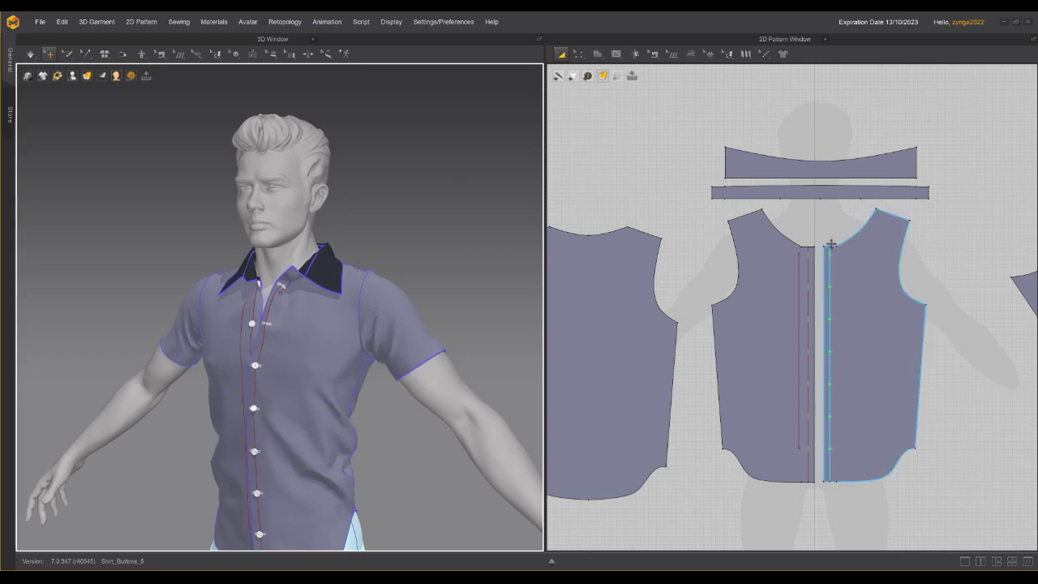
{"action": "scroll", "coordinate": [817, 244], "scroll_direction": "up", "scroll_amount": 3}
{"action": "scroll", "coordinate": [819, 245], "scroll_direction": "up", "scroll_amount": 5}
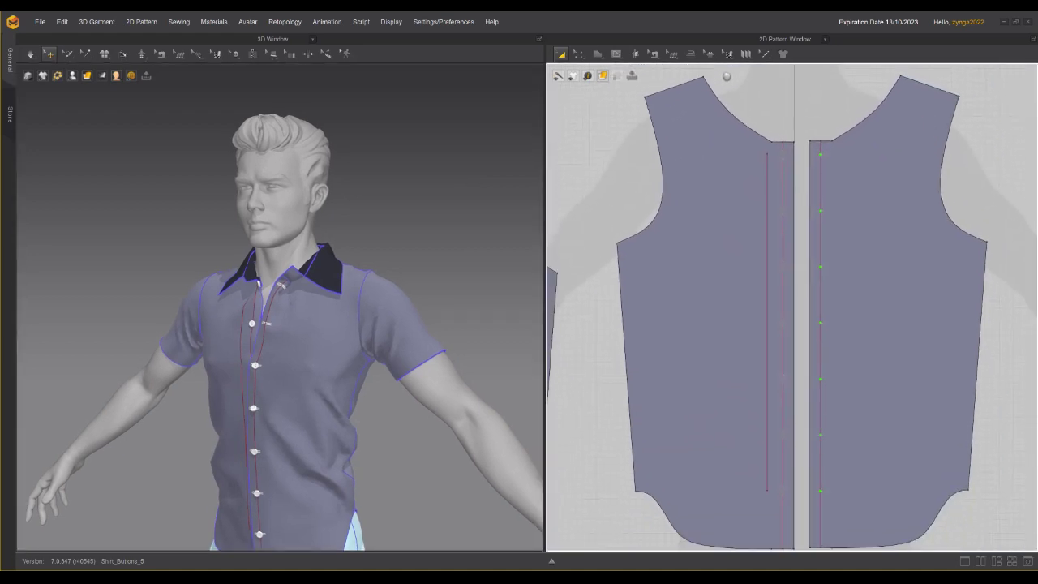
{"action": "scroll", "coordinate": [649, 226], "scroll_direction": "down", "scroll_amount": 3}
{"action": "scroll", "coordinate": [643, 227], "scroll_direction": "up", "scroll_amount": 4}
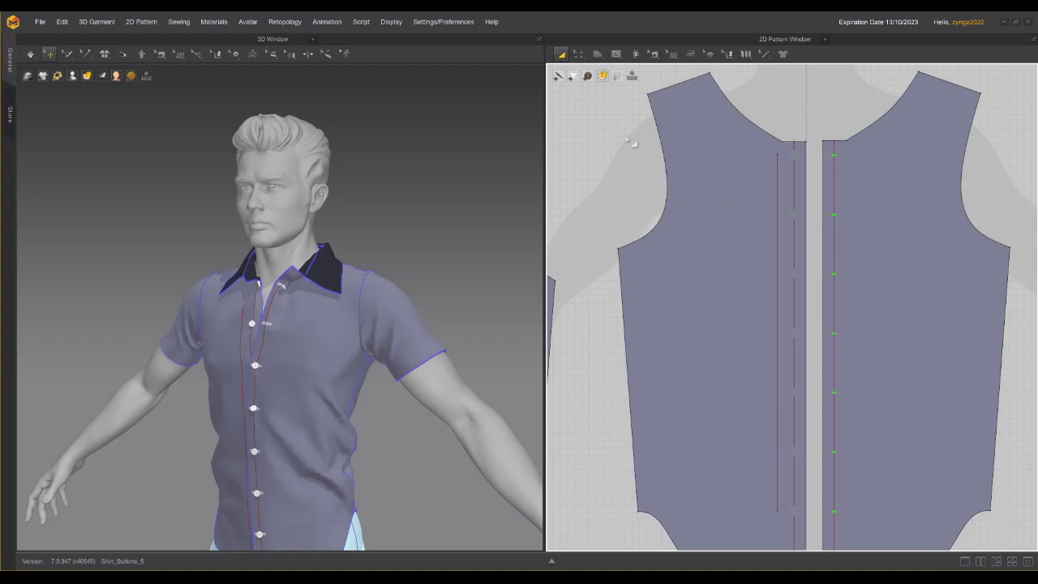
{"action": "left_click", "coordinate": [577, 54]}
{"action": "left_click", "coordinate": [614, 74]}
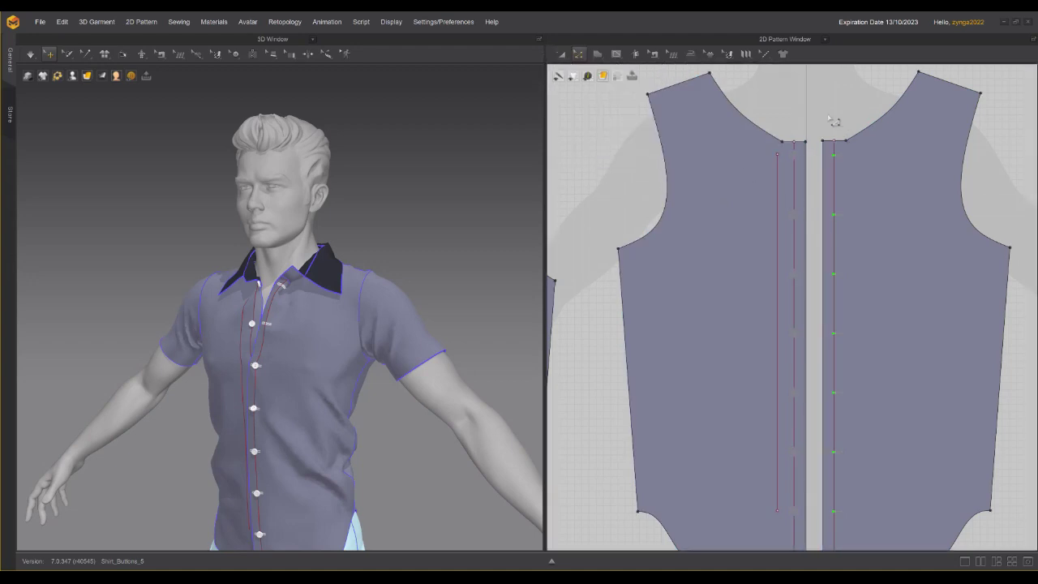
{"action": "left_click", "coordinate": [834, 199]}
{"action": "left_click", "coordinate": [795, 196]}
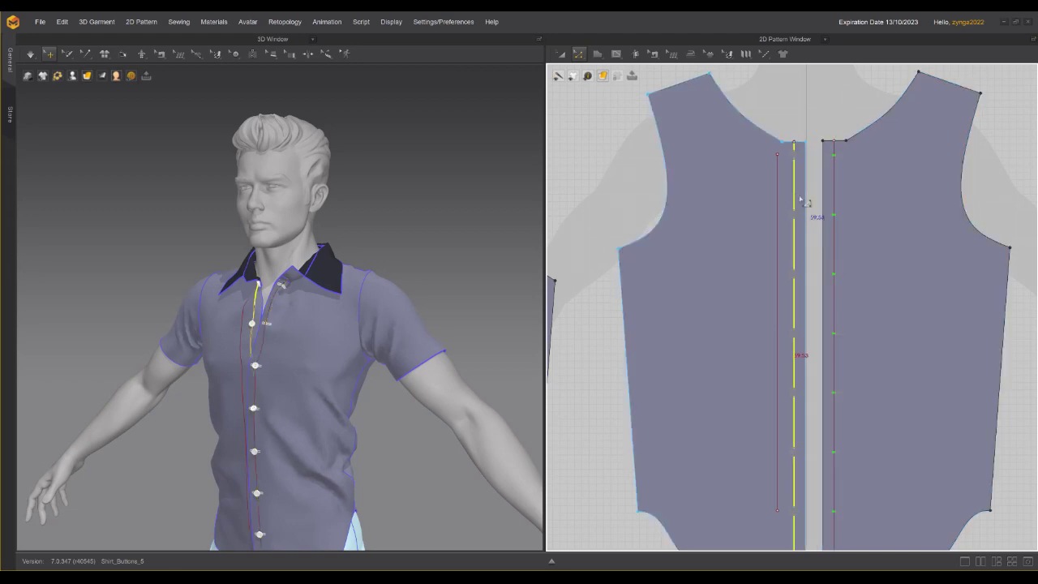
{"action": "left_click", "coordinate": [579, 55]}
{"action": "left_click", "coordinate": [603, 76]}
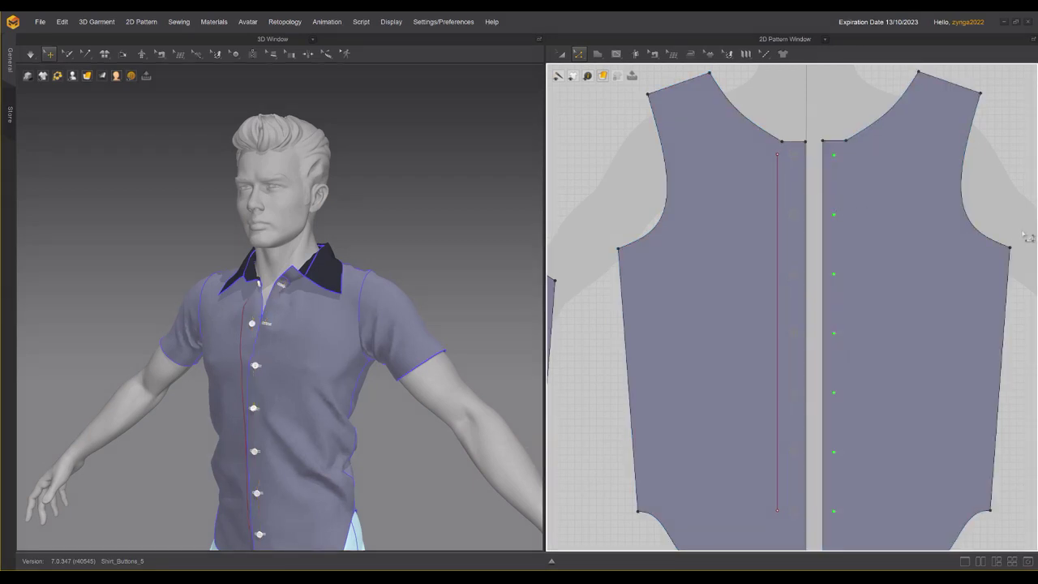
Run the simulation again and inspect the buttoned shirt from the front
{"action": "left_click", "coordinate": [35, 60]}
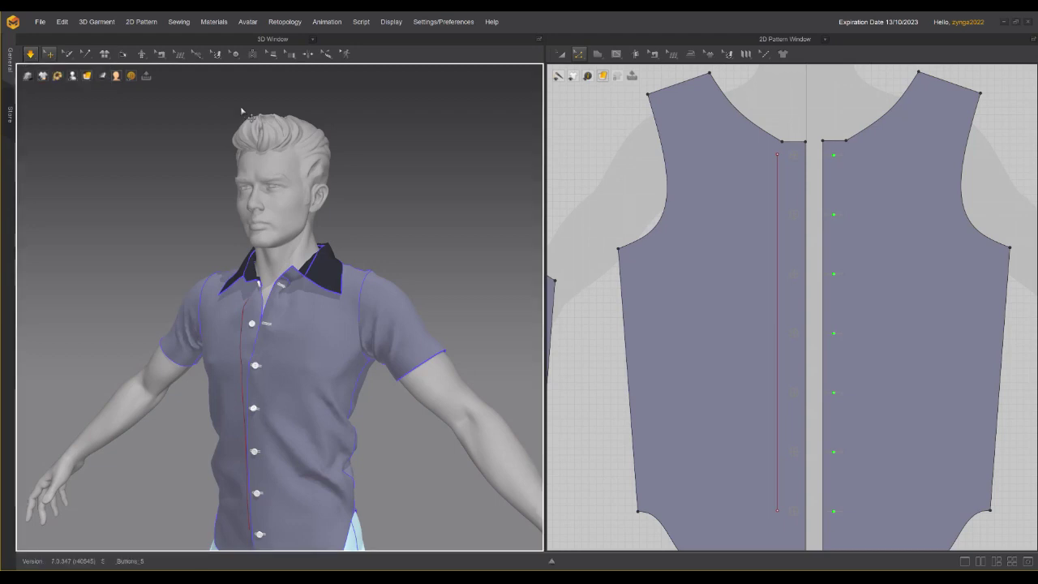
{"action": "right_click_drag", "start_coordinate": [194, 147], "coordinate": [215, 201]}
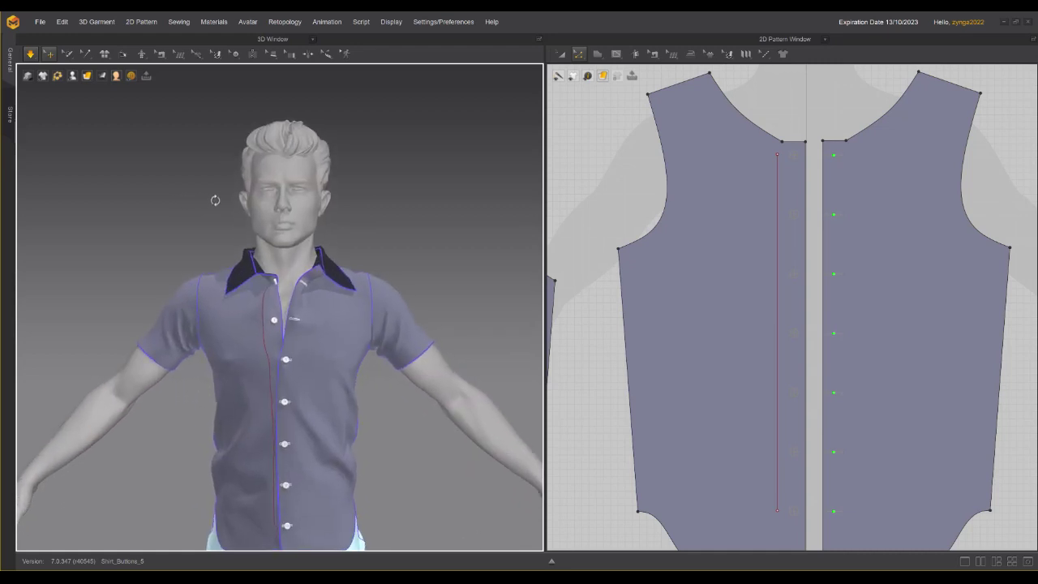
{"action": "scroll", "coordinate": [229, 203], "scroll_direction": "up", "scroll_amount": 1}
{"action": "scroll", "coordinate": [228, 205], "scroll_direction": "up", "scroll_amount": 2}
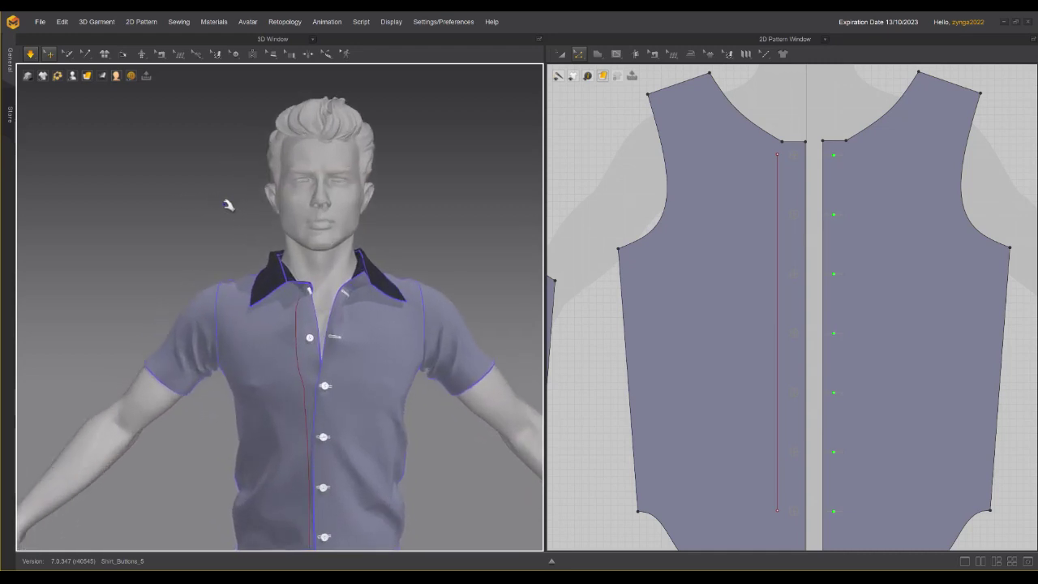